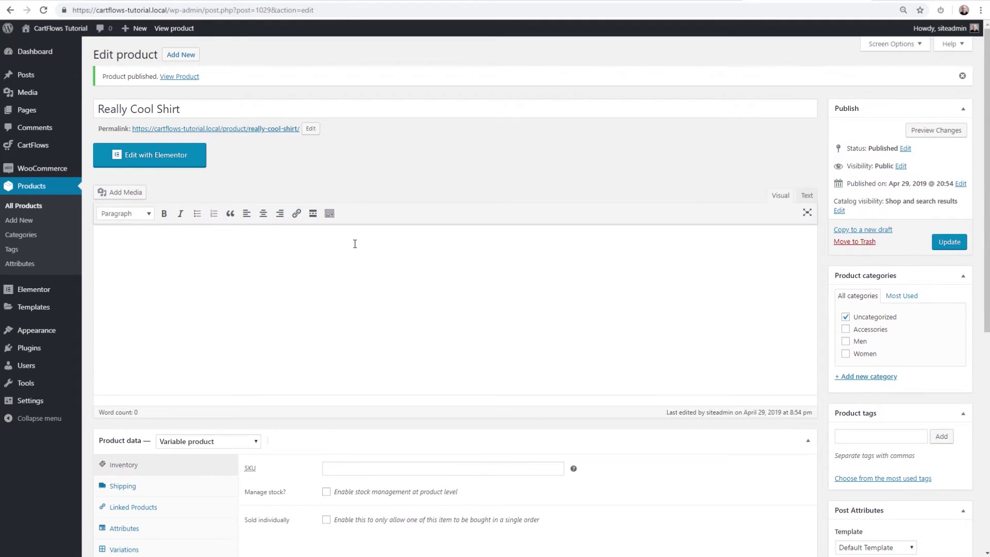
- Add the existing Color attribute to the Really Cool Shirt product's attributes
left_click(117, 222)
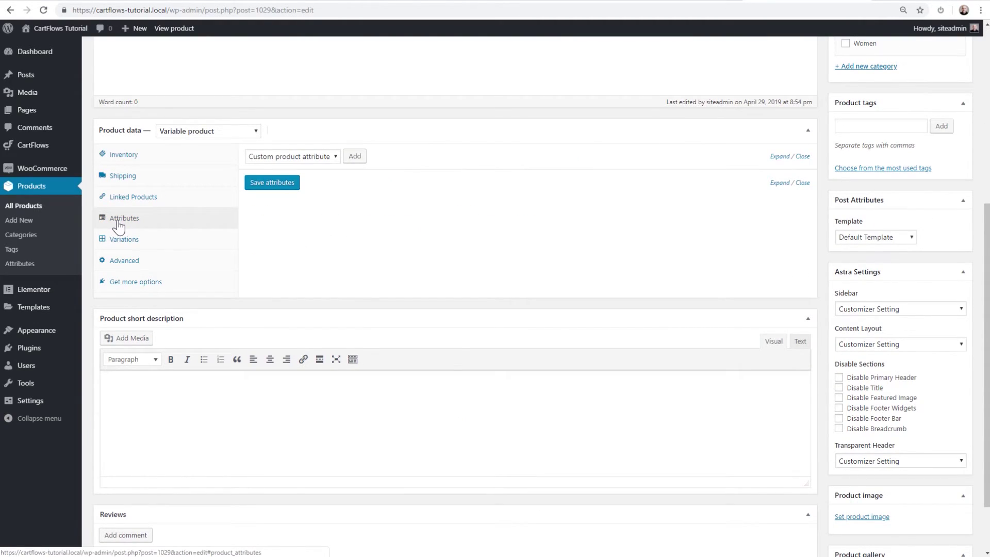
left_click(316, 157)
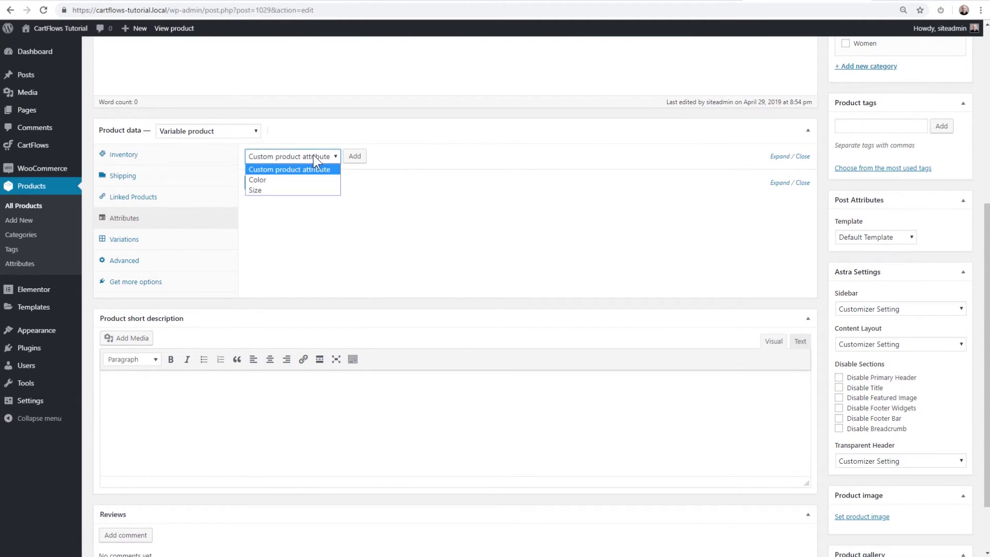
left_click(279, 180)
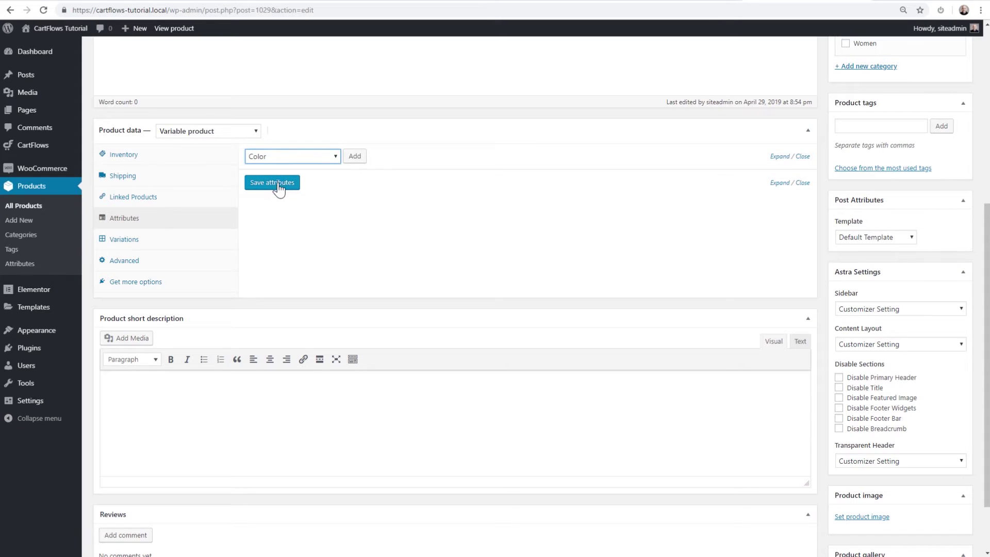
left_click(350, 162)
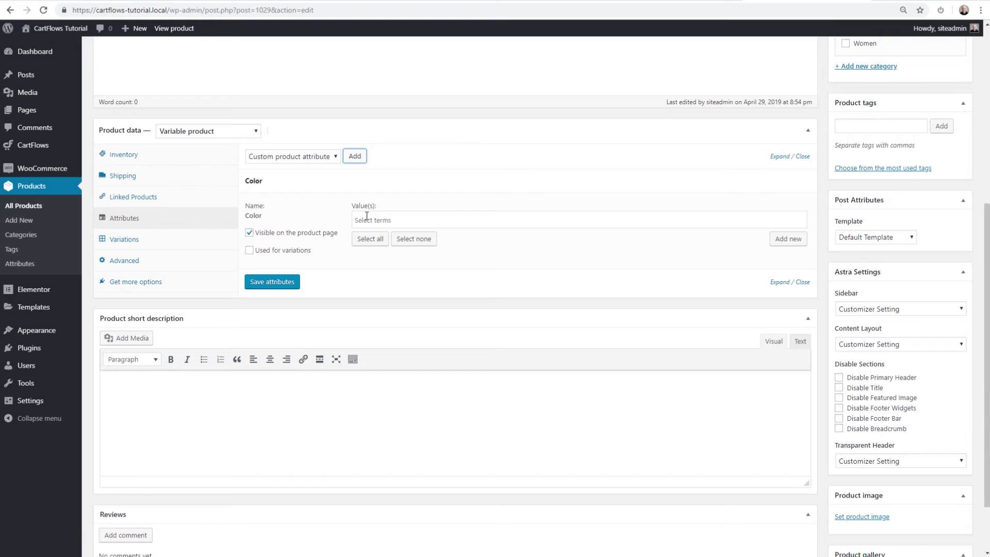
- Assign the values Black and Blue to the Color attribute and enable it for variations
left_click(366, 216)
scroll(421, 287, "down", 5)
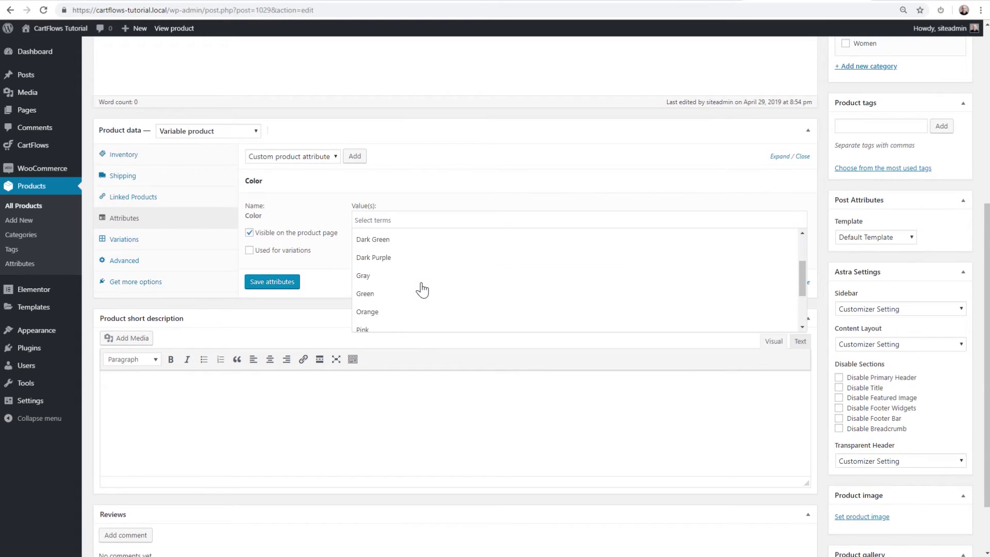
scroll(420, 287, "up", 5)
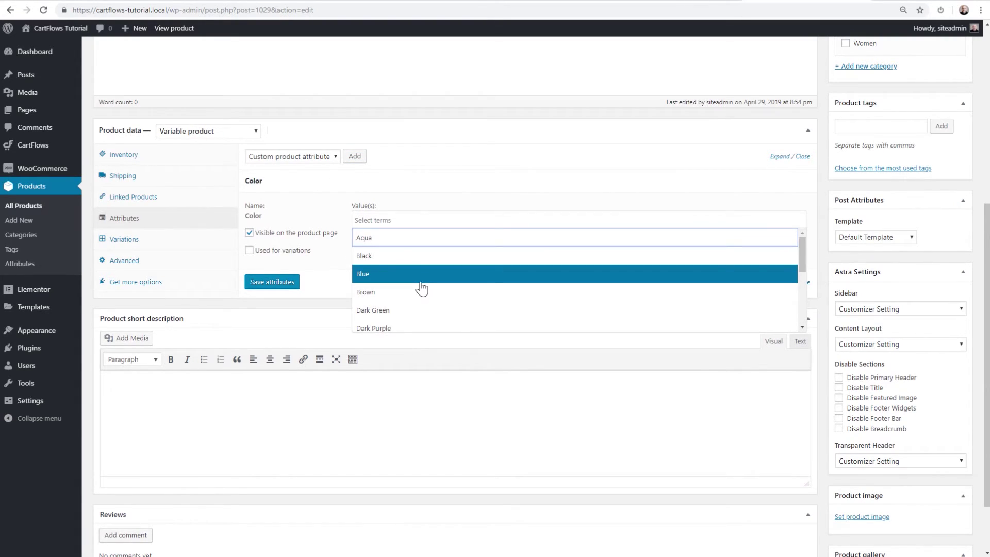
left_click(387, 222)
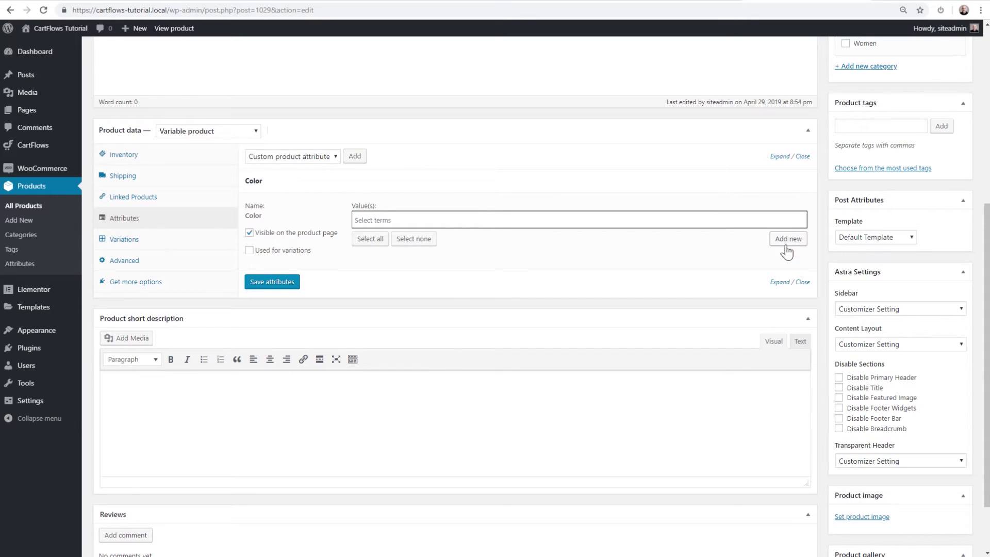
left_click(376, 216)
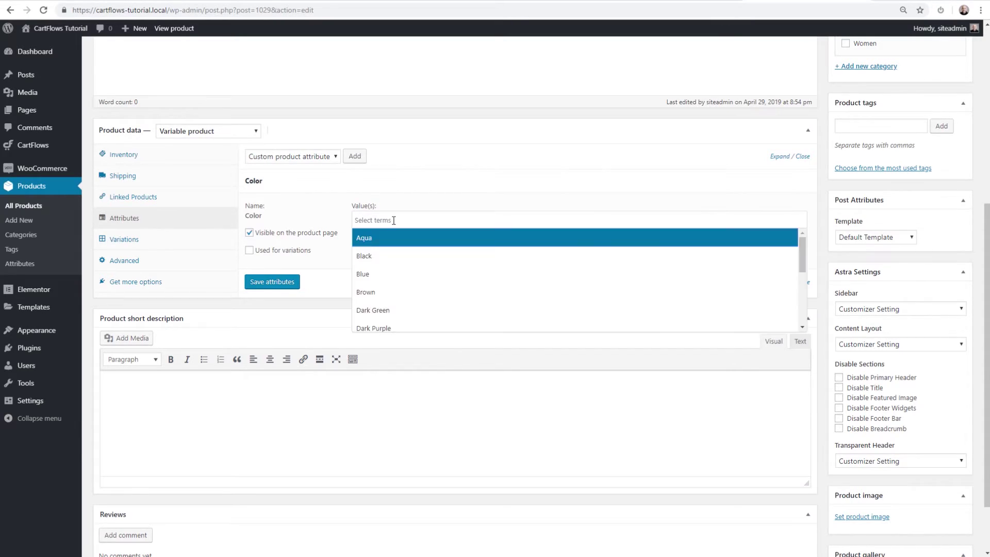
left_click(392, 259)
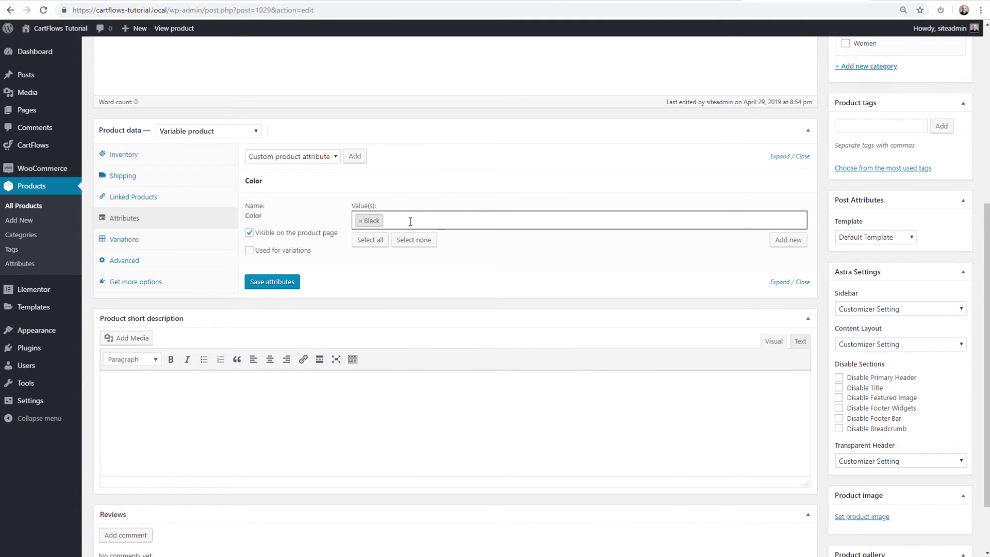
left_click(409, 221)
left_click(391, 277)
left_click(250, 251)
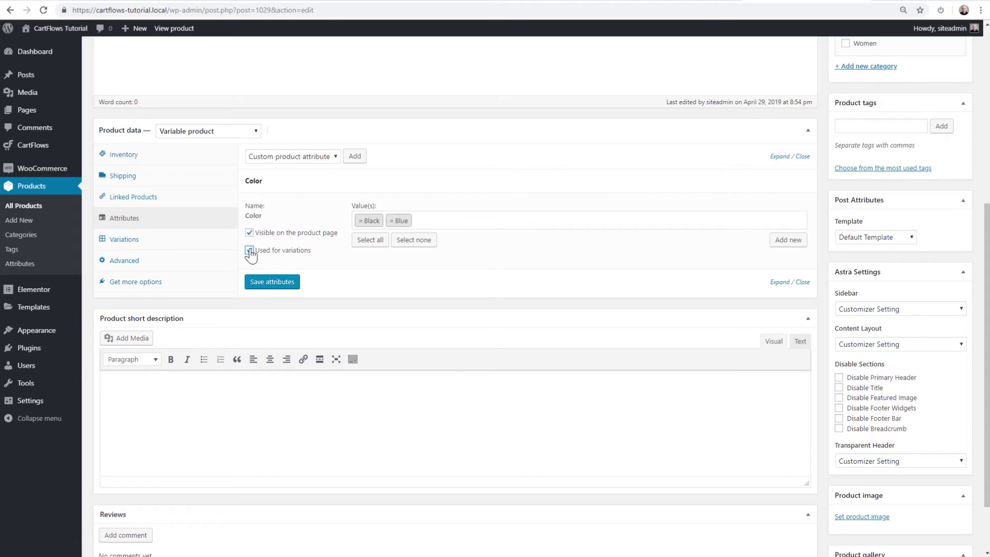
- Add the existing Size attribute to the product
left_click(307, 156)
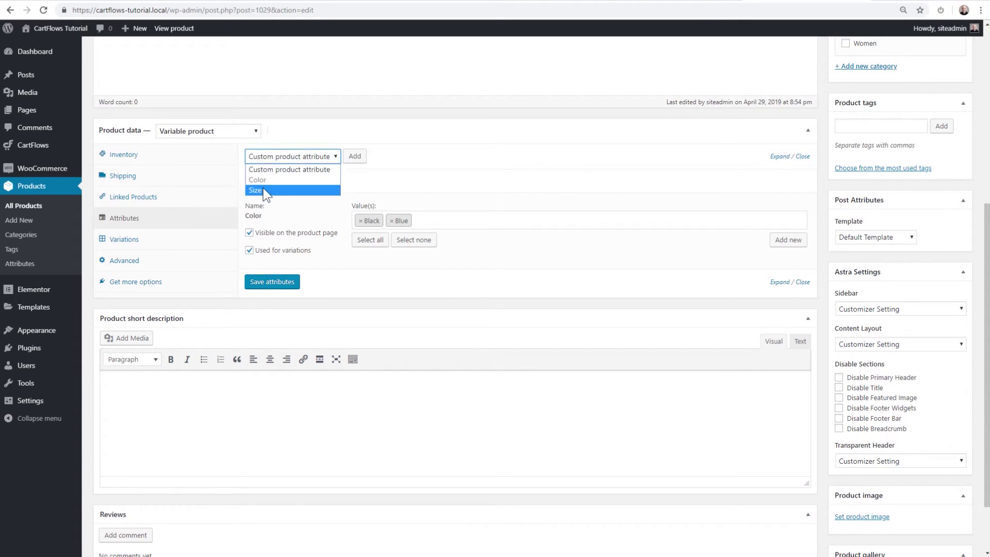
left_click(262, 190)
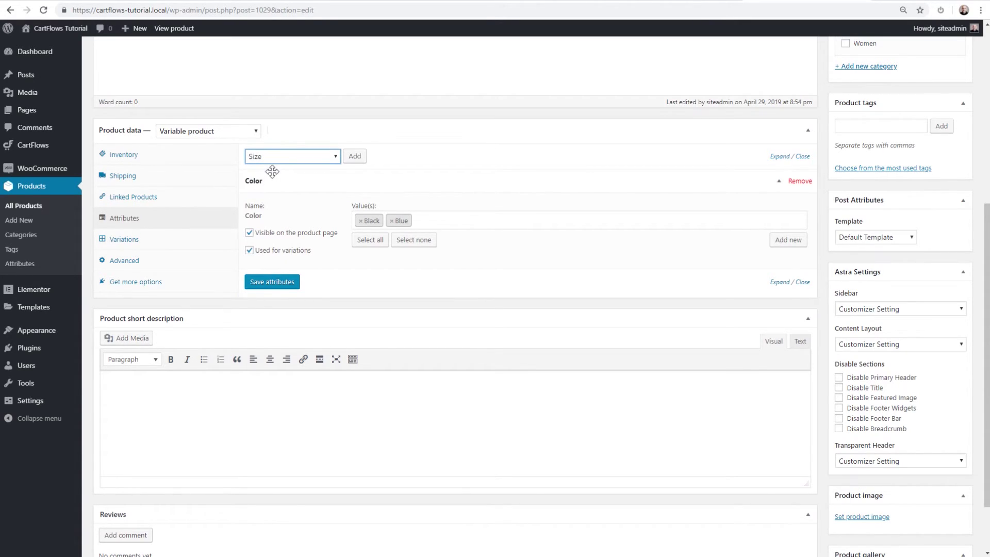
left_click(354, 156)
- Assign the values M and L to the Size attribute, enable it for variations, and save the product's attributes
scroll(332, 305, "down", 2)
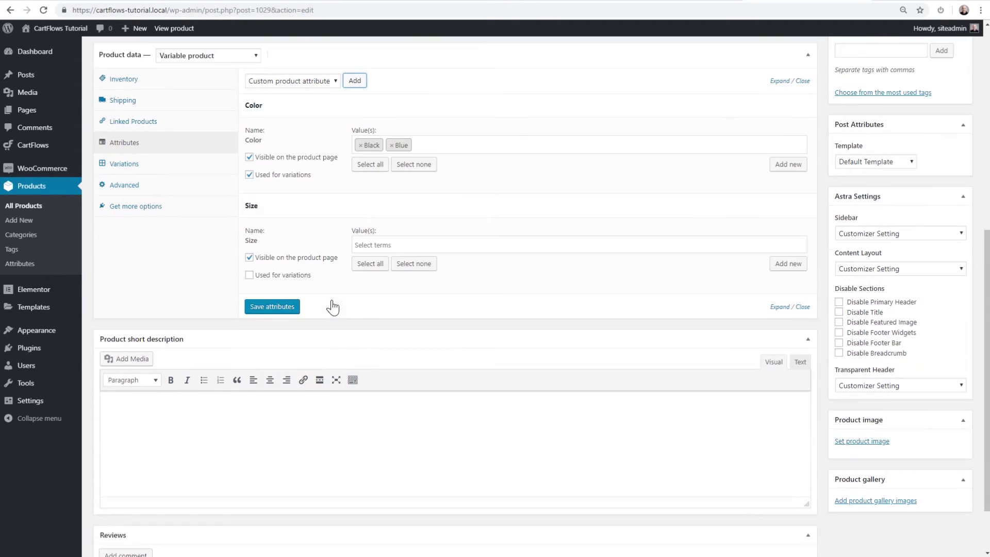
left_click(373, 217)
scroll(389, 310, "down", 2)
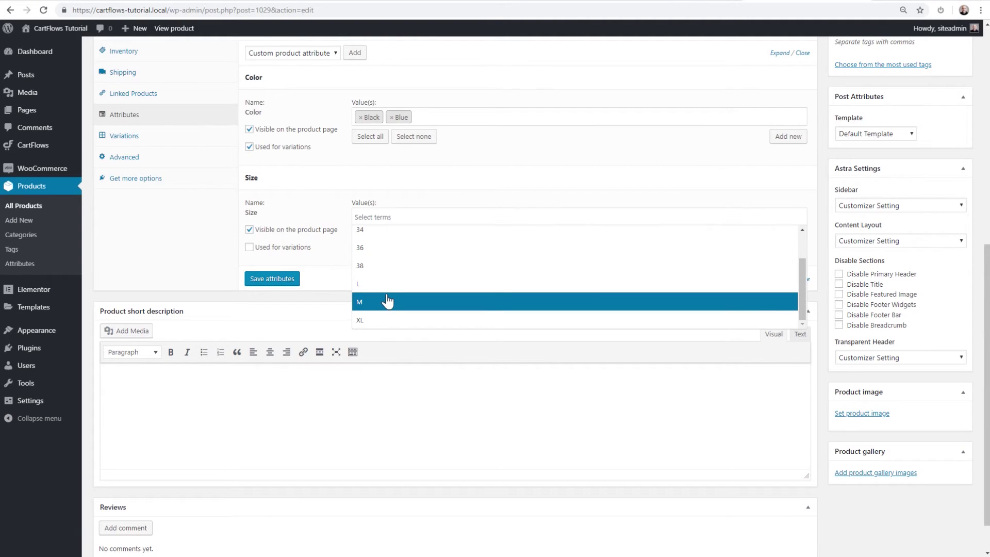
left_click(388, 304)
left_click(395, 215)
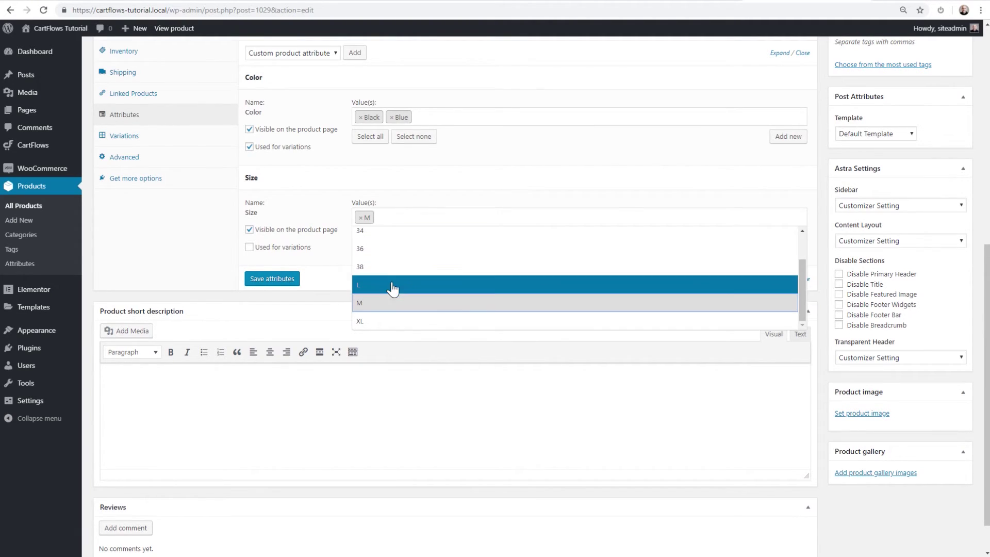
left_click(396, 289)
left_click(250, 248)
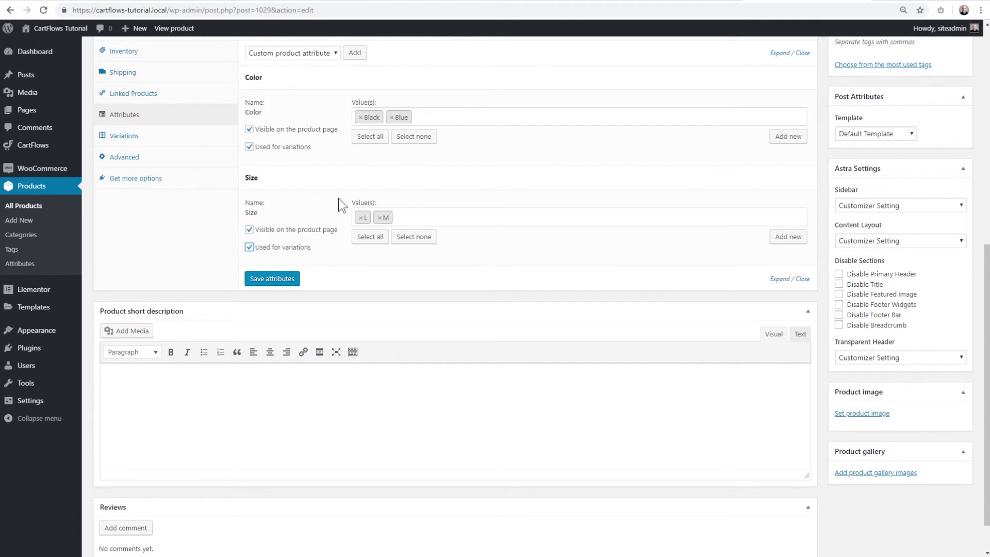
left_click(258, 281)
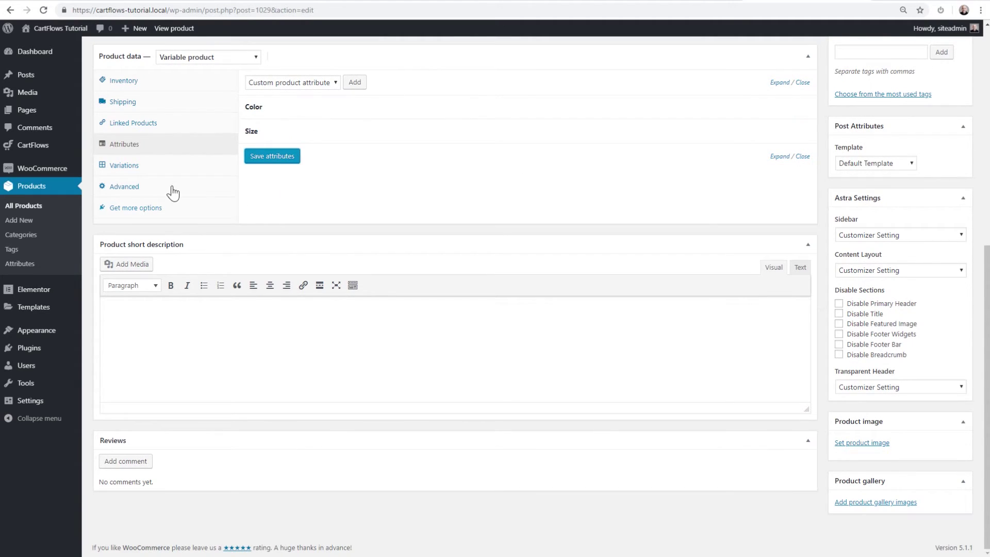
- Create the product's variations from all attributes, accepting the confirmations
left_click(126, 167)
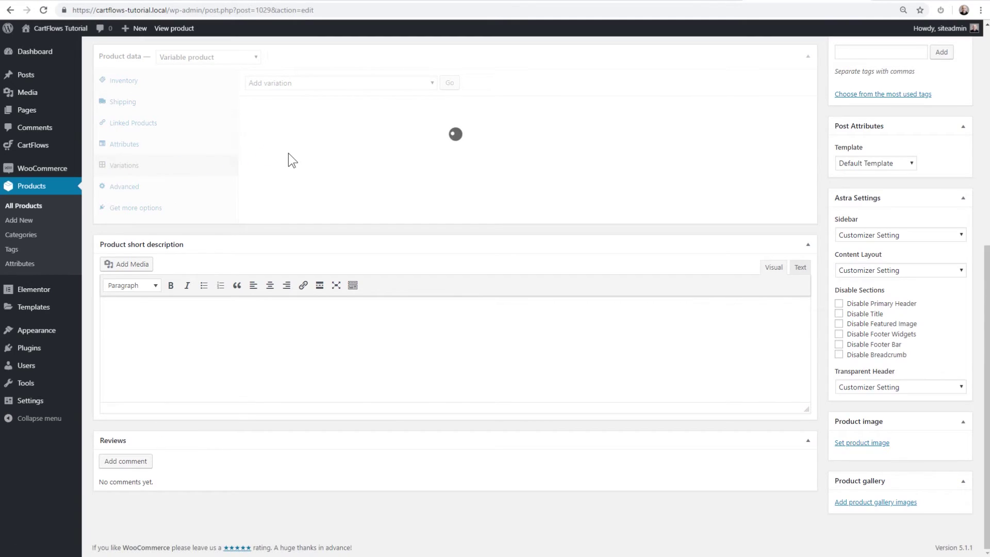
left_click(311, 81)
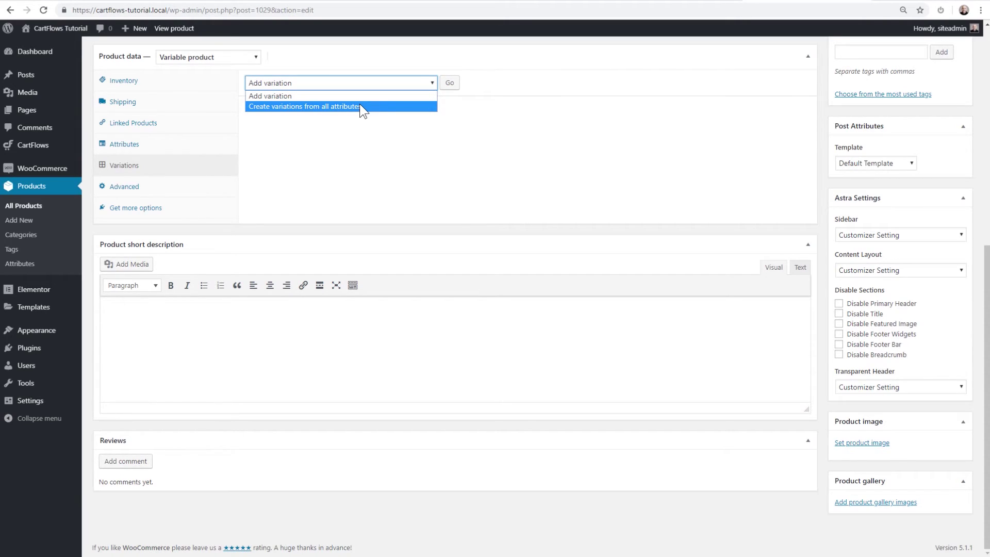
left_click(376, 122)
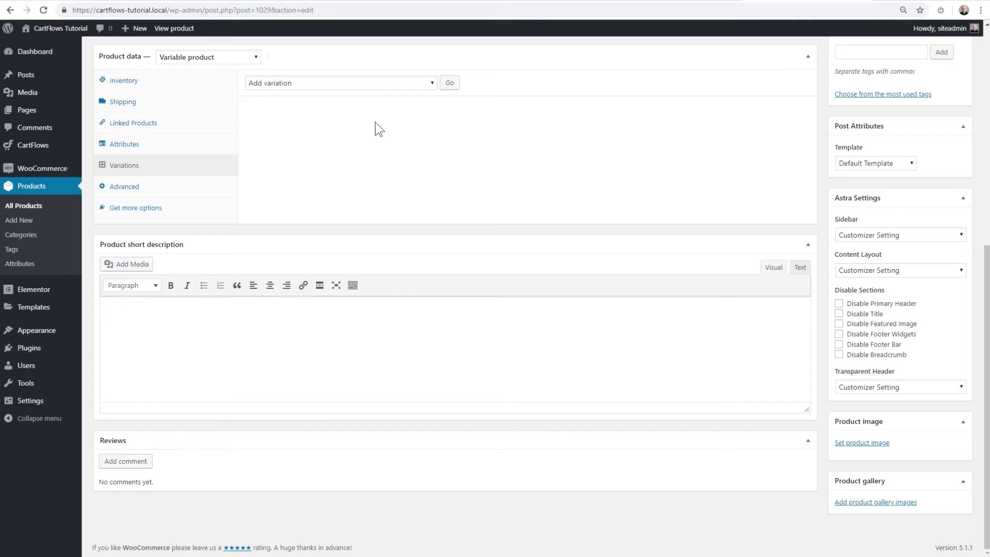
left_click(331, 85)
left_click(309, 107)
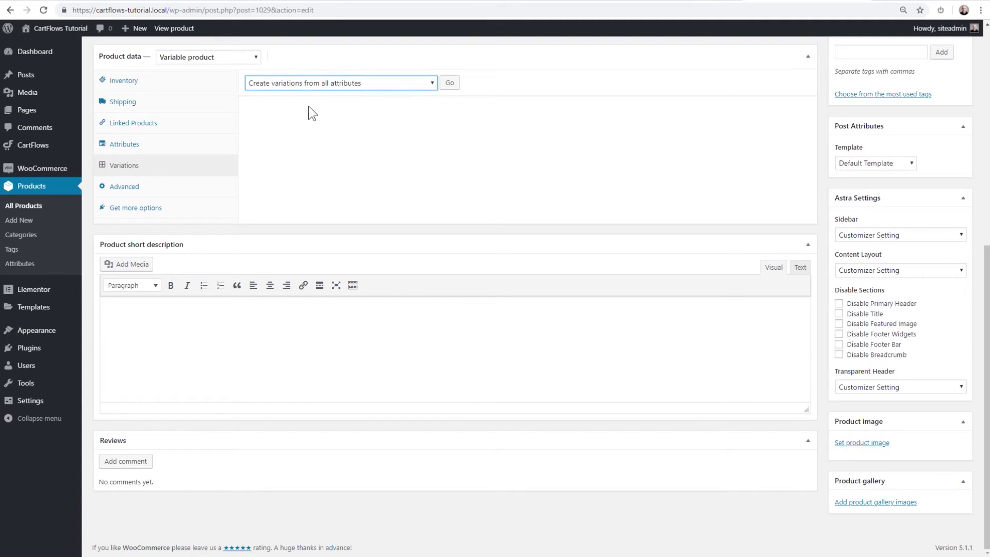
left_click(449, 83)
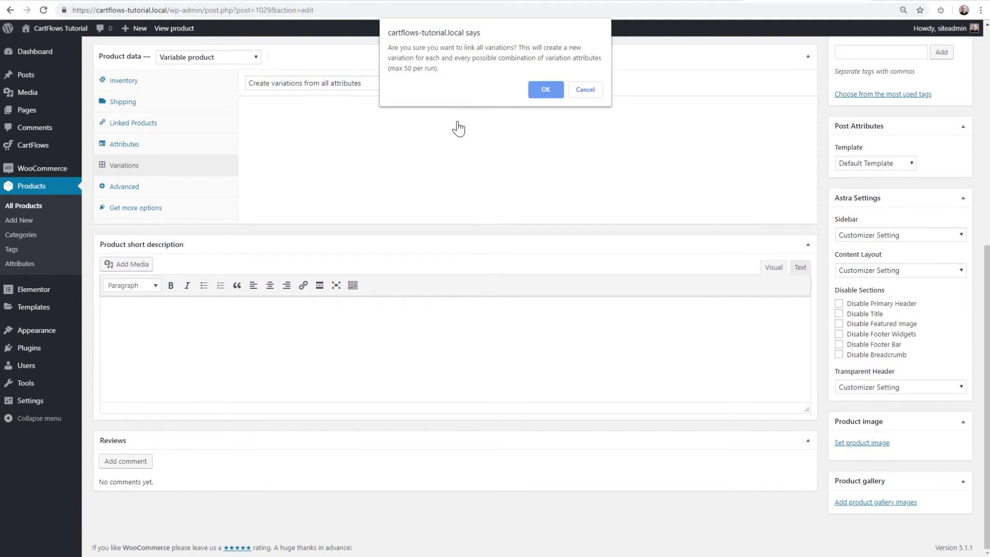
left_click(546, 91)
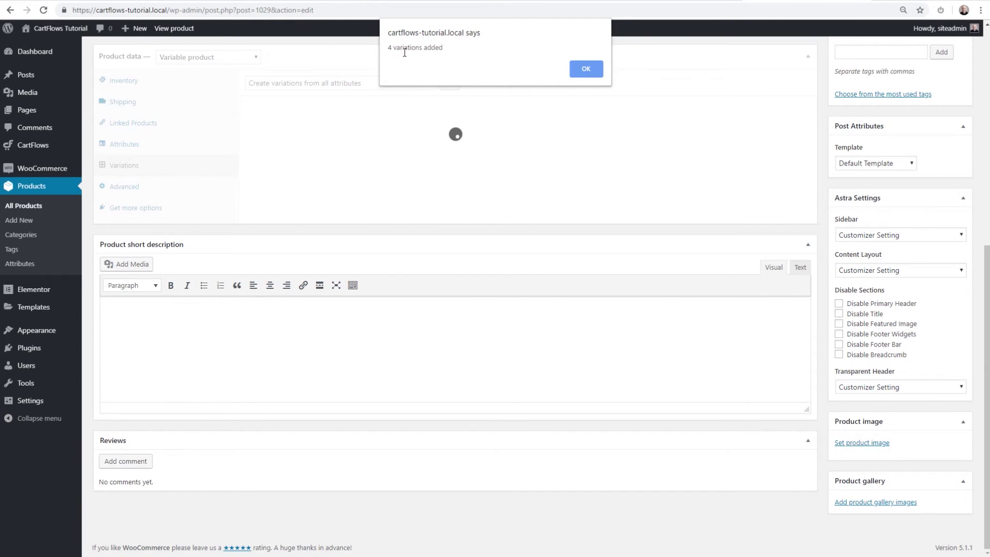
left_click(579, 71)
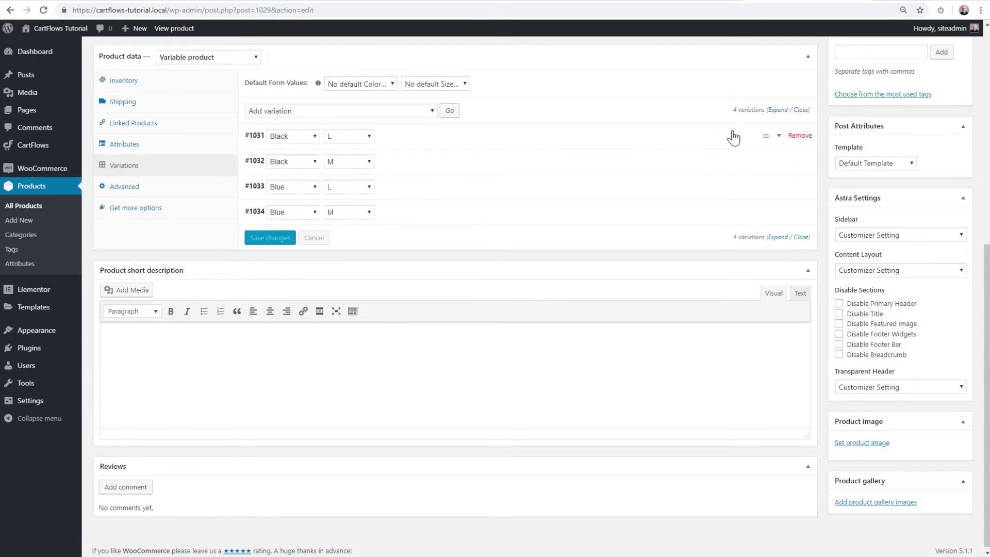
- Set the regular price of the Black, size L variation to 19.99 and collapse its details
left_click(779, 138)
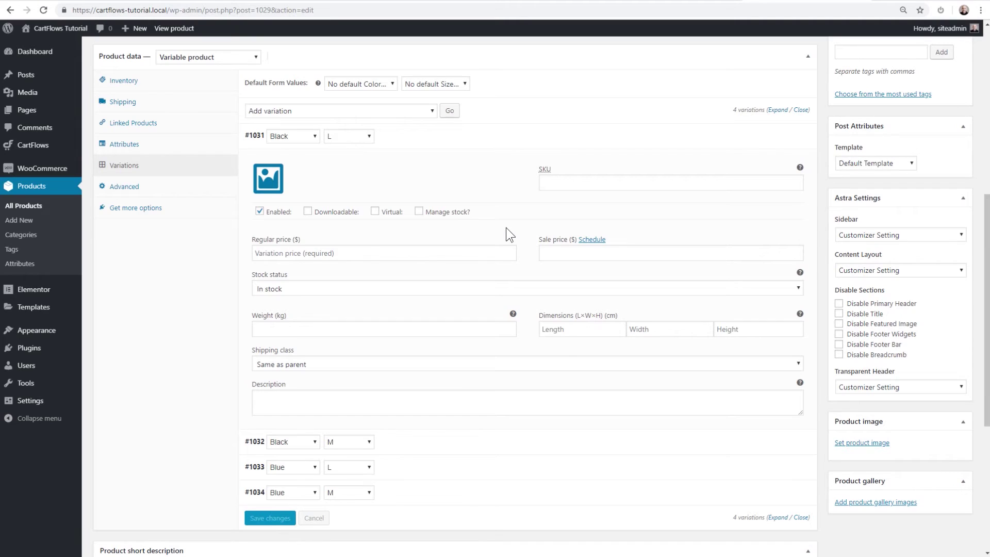
left_click(267, 253)
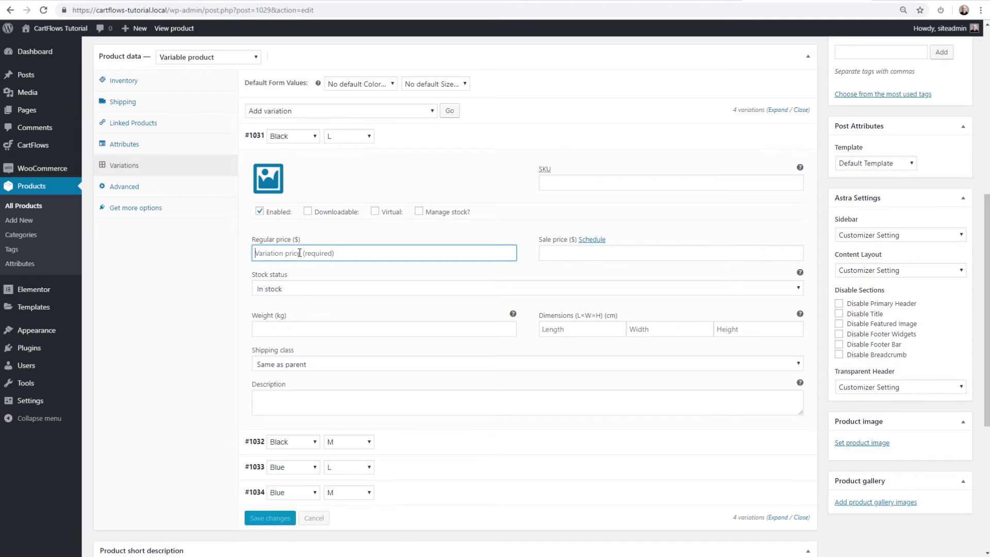
type("19.99")
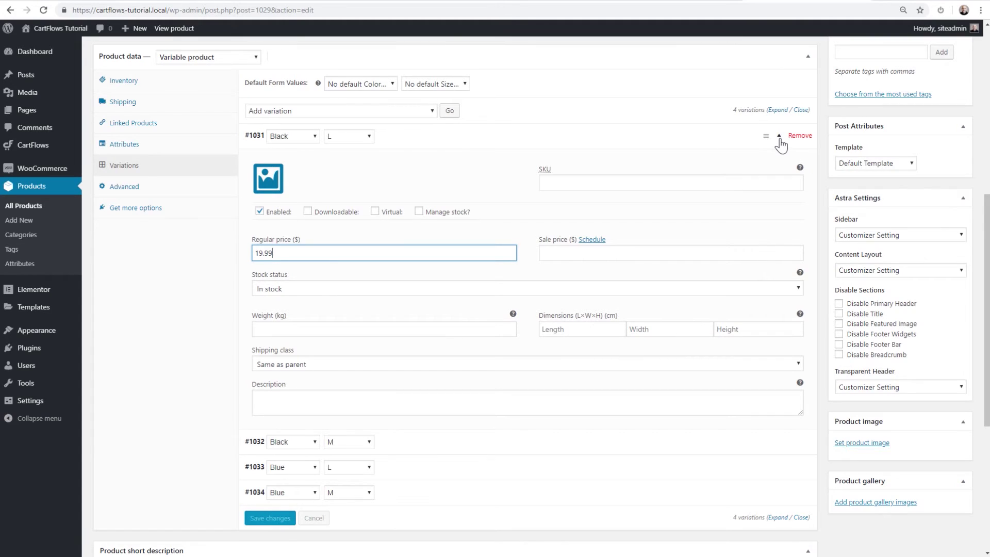
left_click(778, 138)
- Set the regular price of the Black, size M variation to 19.99 and collapse its details
left_click(779, 165)
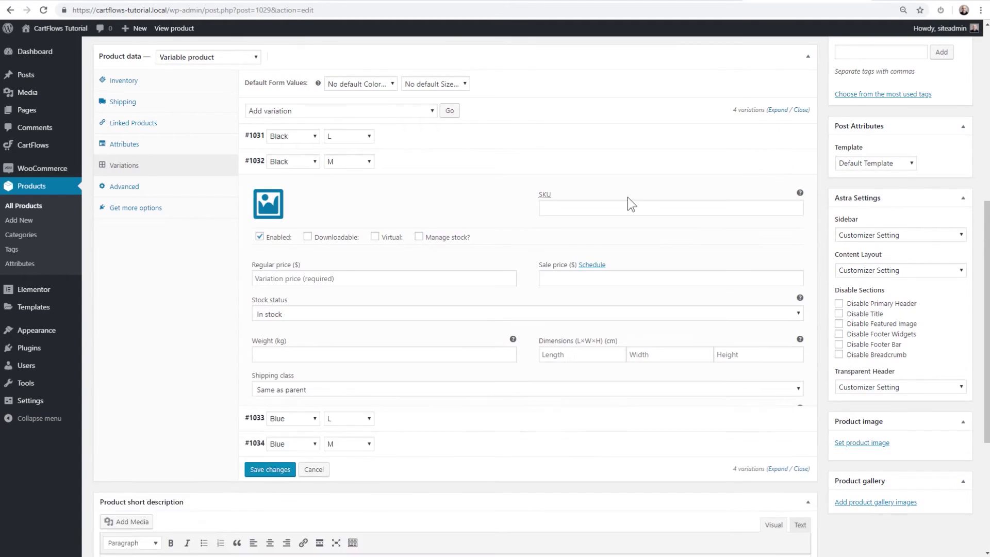
left_click(288, 312)
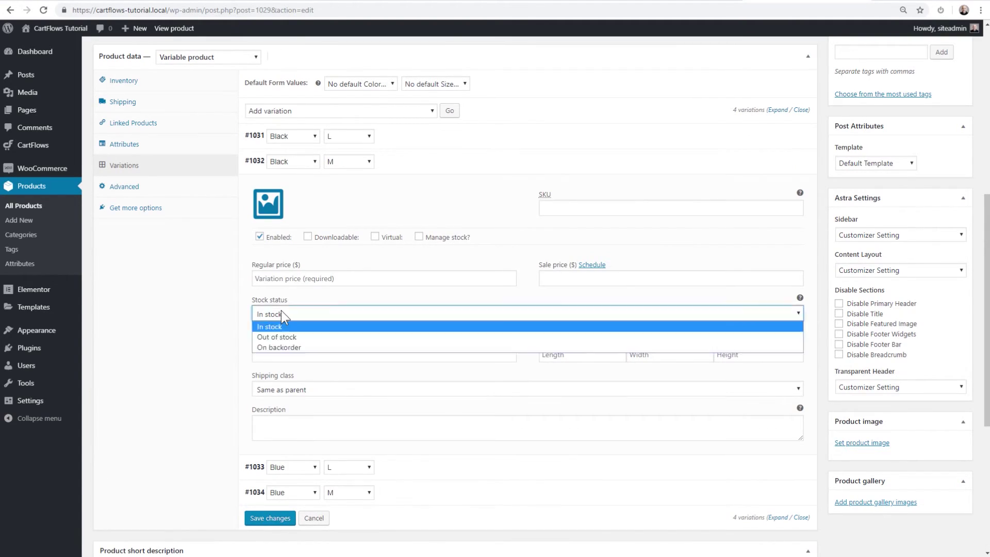
left_click(287, 278)
type("19.99")
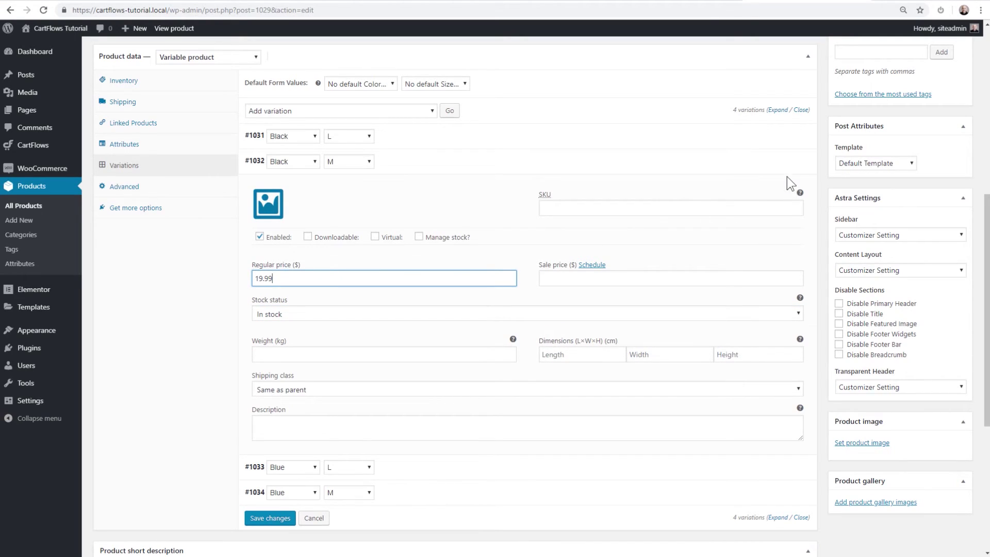
left_click(779, 160)
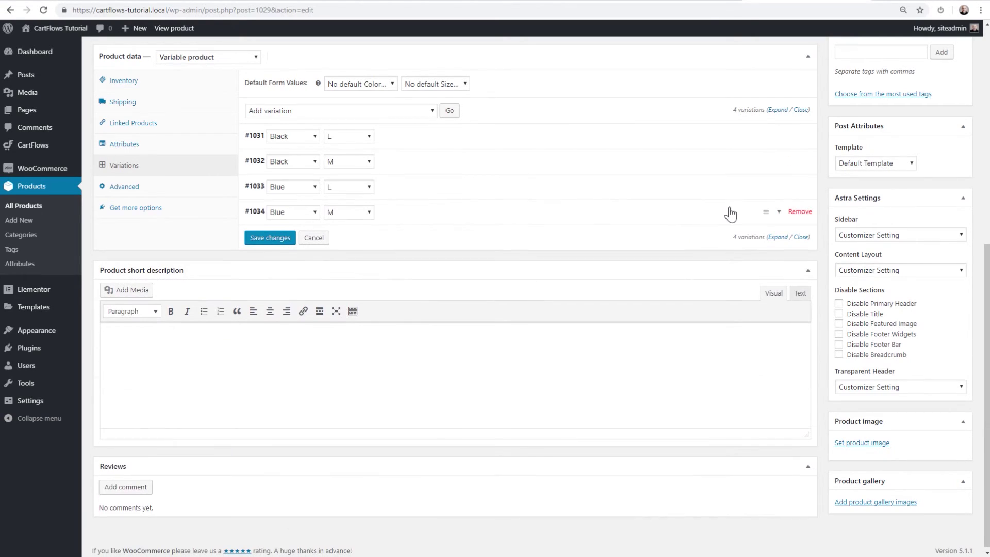
- Set the regular price of the Blue, size L variation to 19.99 and collapse its details
left_click(767, 190)
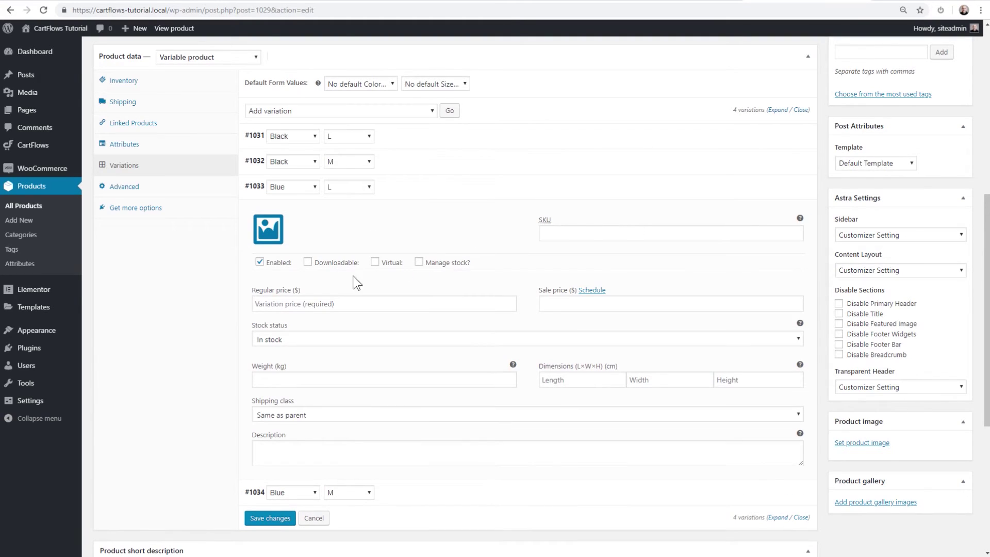
left_click(300, 303)
type("19.99")
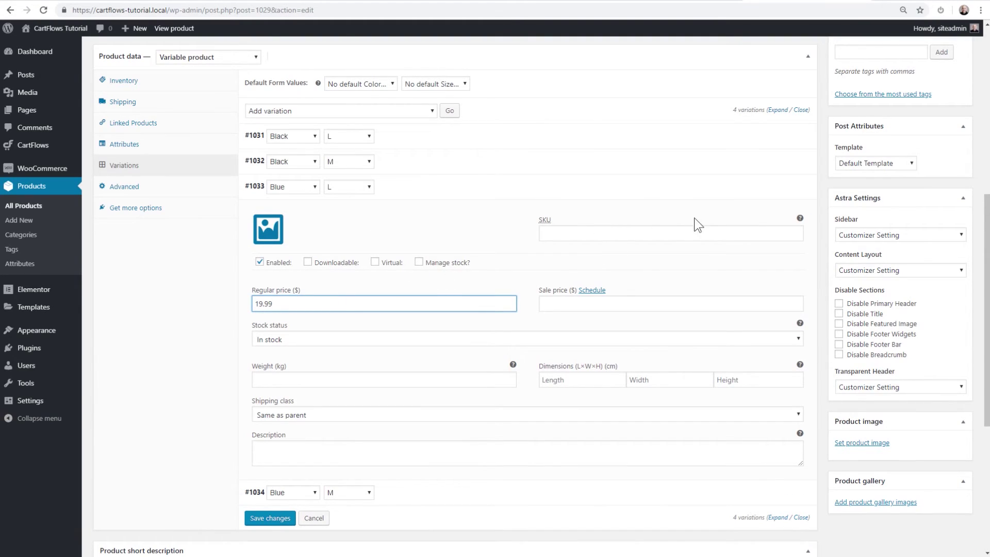
left_click(781, 189)
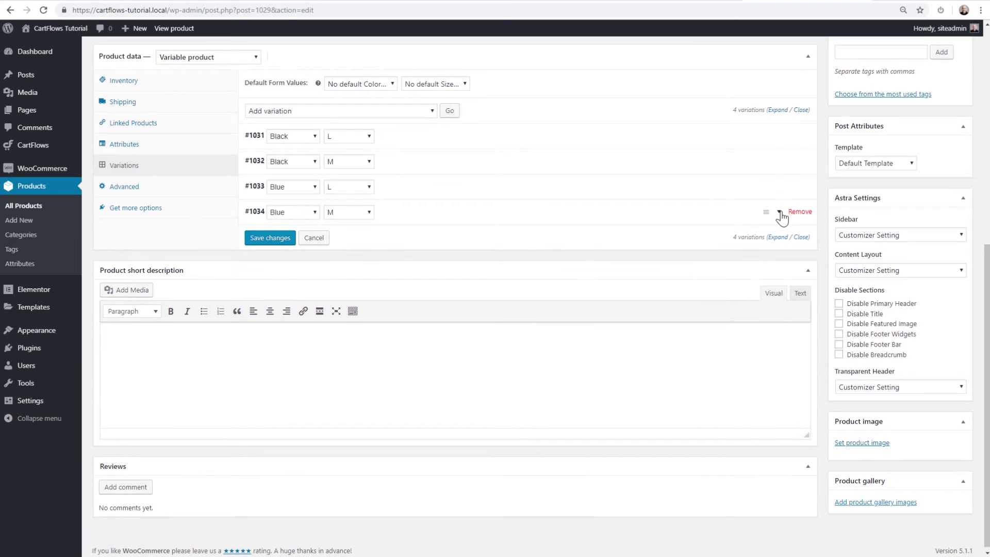
- Set the regular price of the Blue, size M variation to 29.99 and collapse its details
left_click(781, 215)
left_click(290, 329)
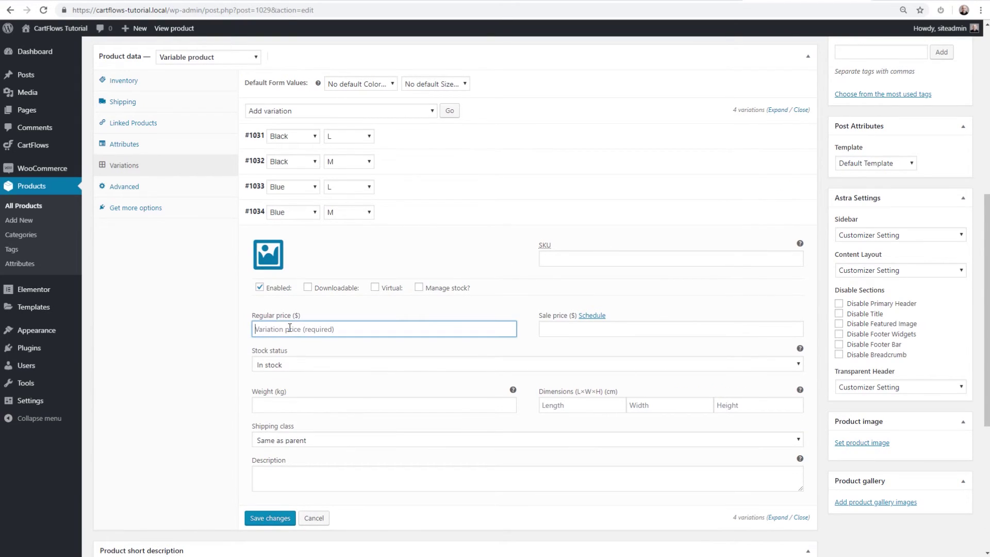
type("19.99")
left_click_drag(259, 327, 251, 326)
type("2")
left_click(763, 213)
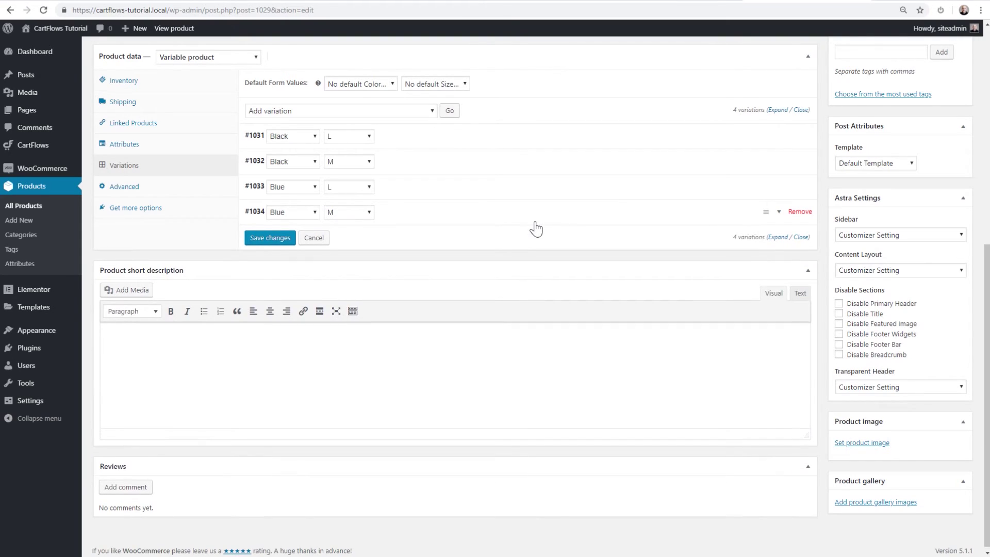
- Save the variation changes and update the Really Cool Shirt product
left_click(273, 240)
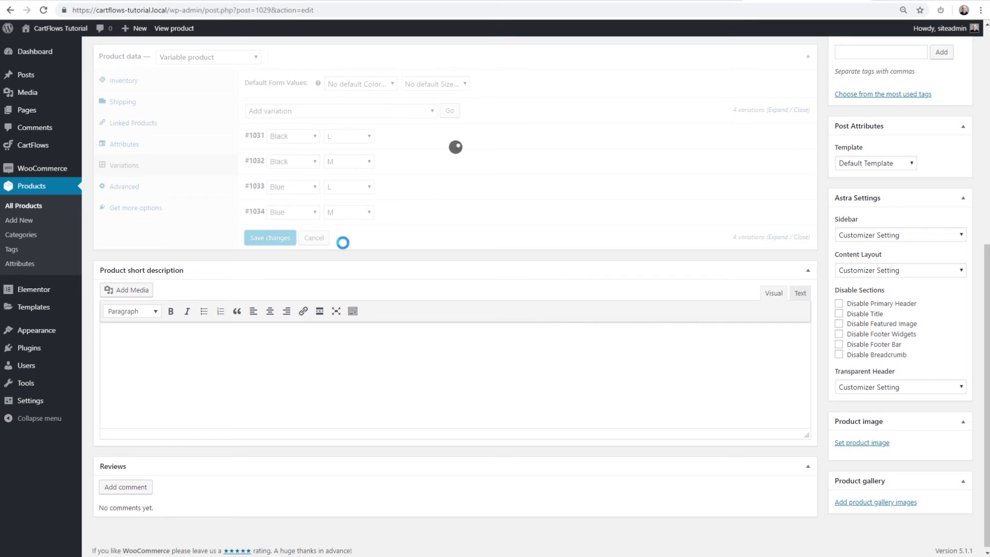
scroll(534, 240, "up", 8)
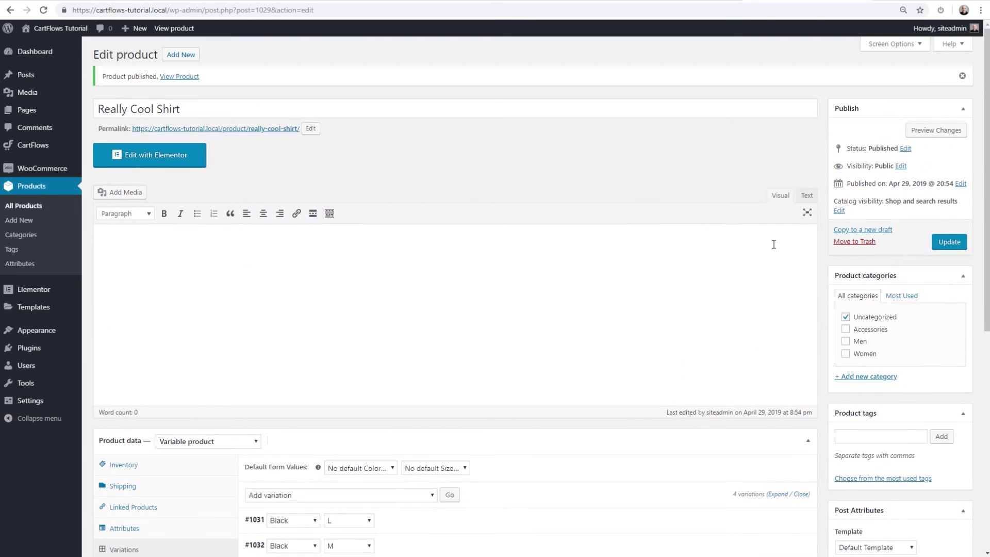
left_click(950, 242)
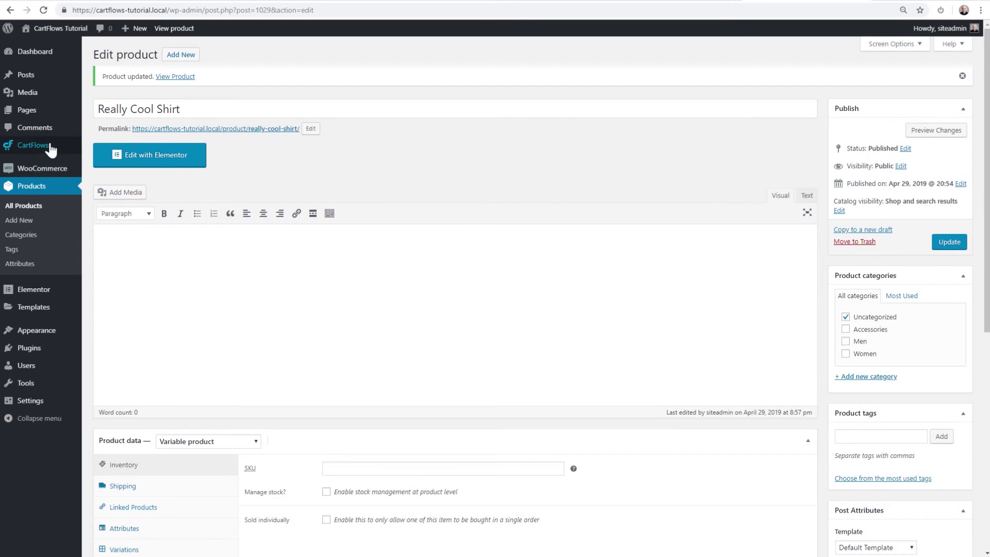
- Open the CartFlows T-shirt flow's Checkout Page step for editing and assign the parent product Really Cool Shirt to it
mouse_move(62, 147)
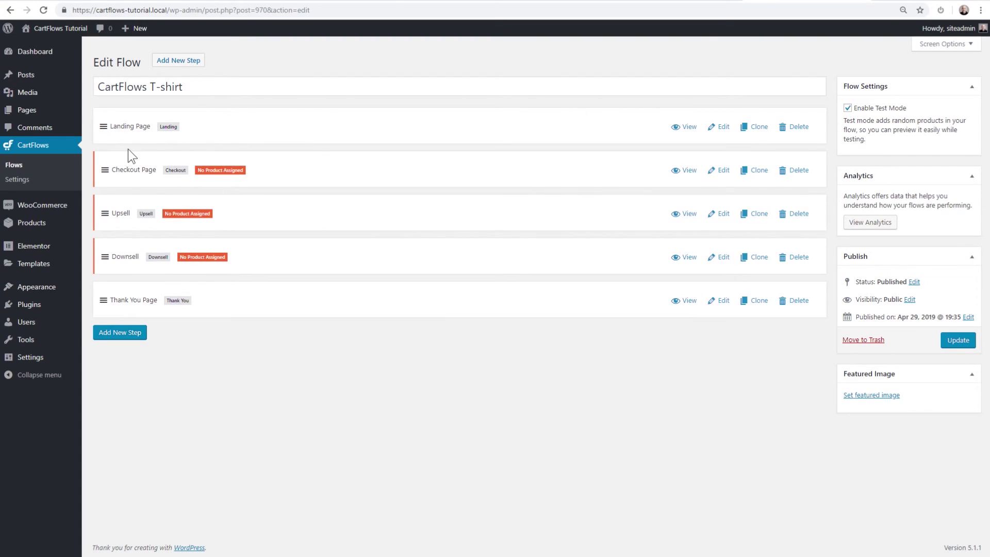
left_click(719, 173)
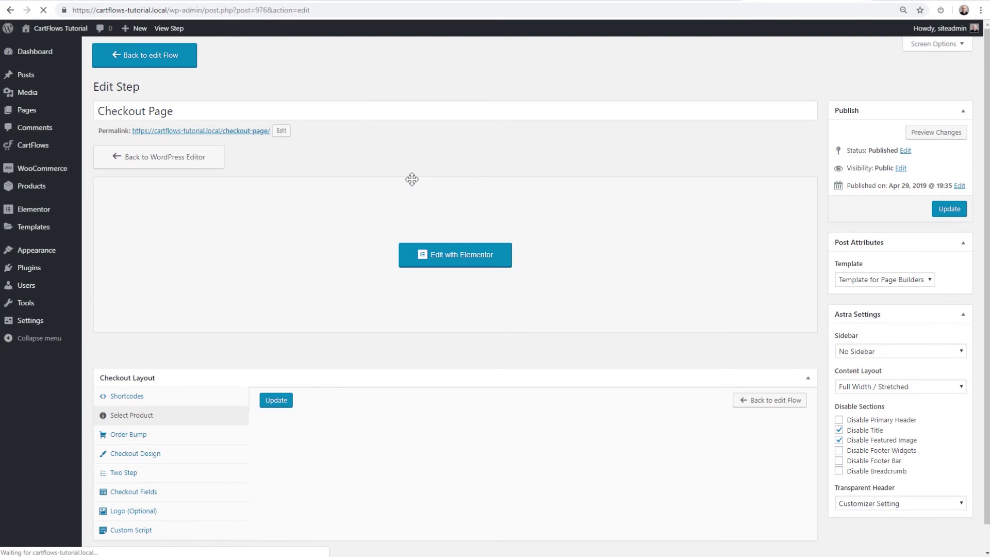
scroll(229, 233, "down", 1)
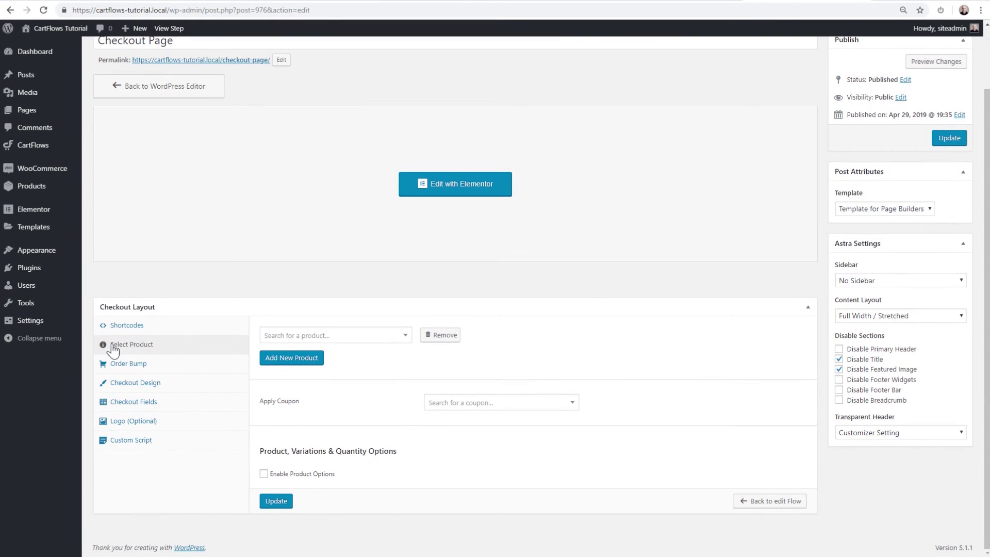
left_click(298, 339)
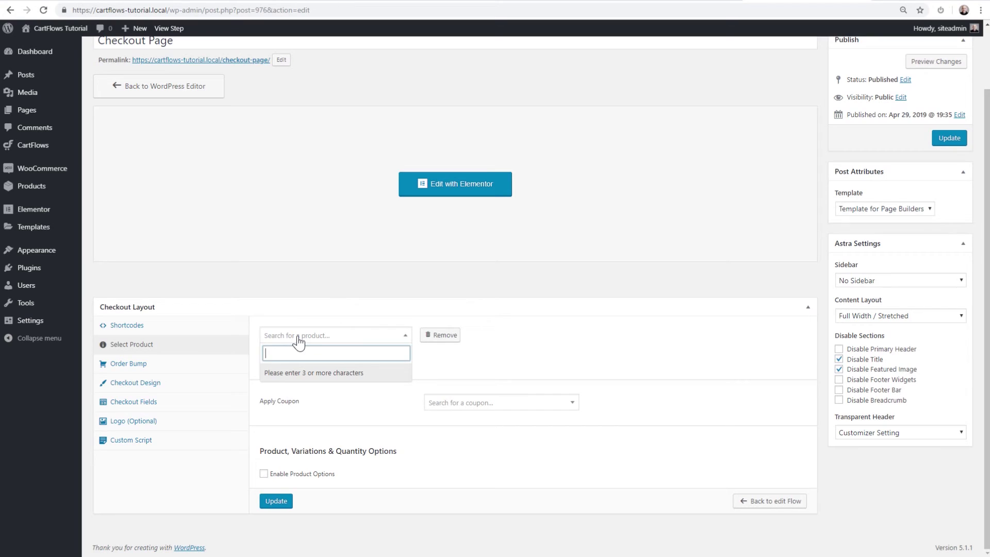
type("really")
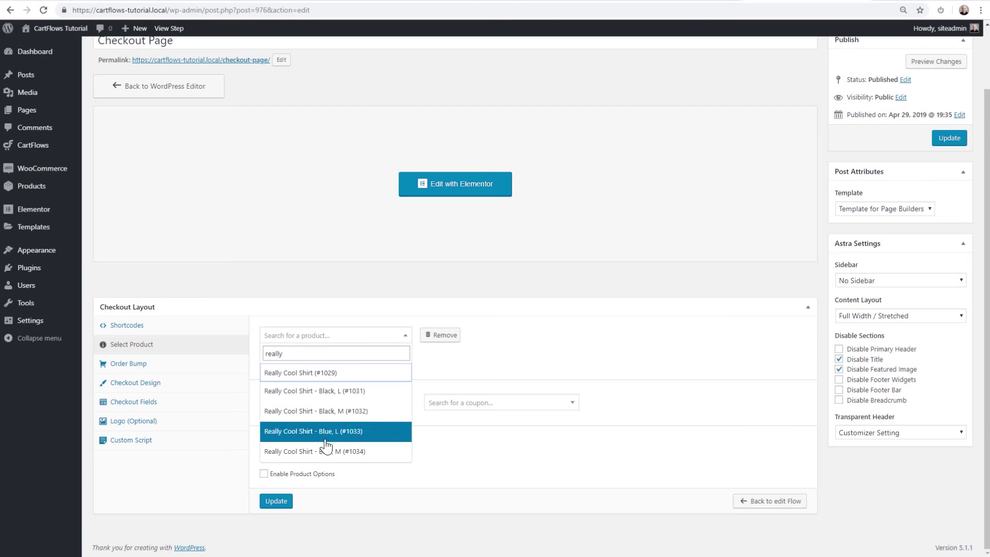
left_click(310, 375)
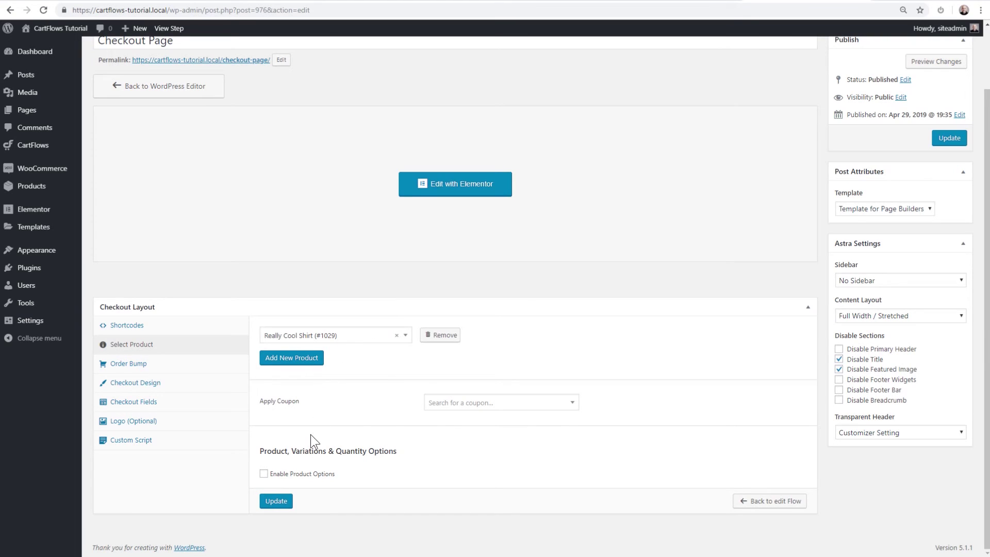
- Enable product options and quantity for the checkout step and save the step
left_click(264, 474)
scroll(314, 425, "down", 2)
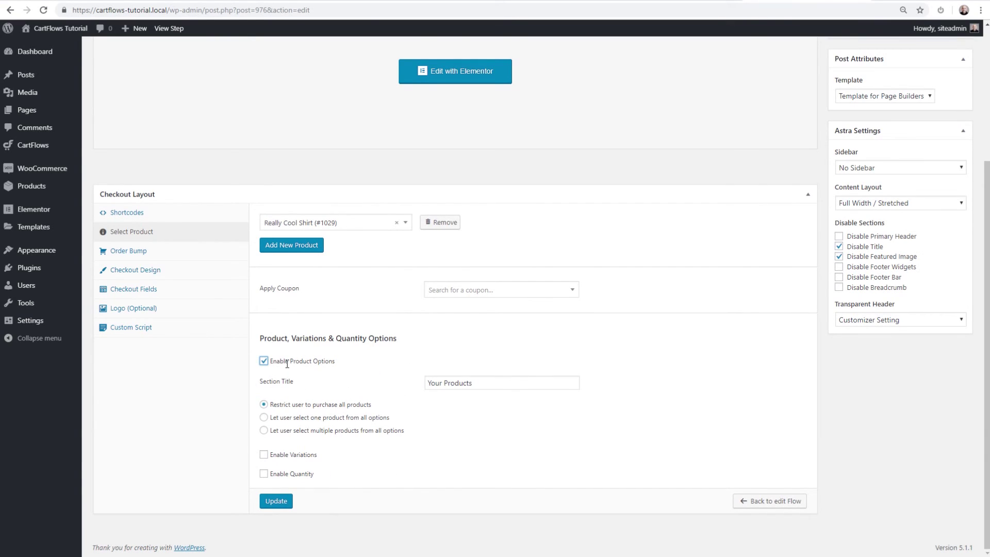
left_click(264, 475)
left_click(277, 502)
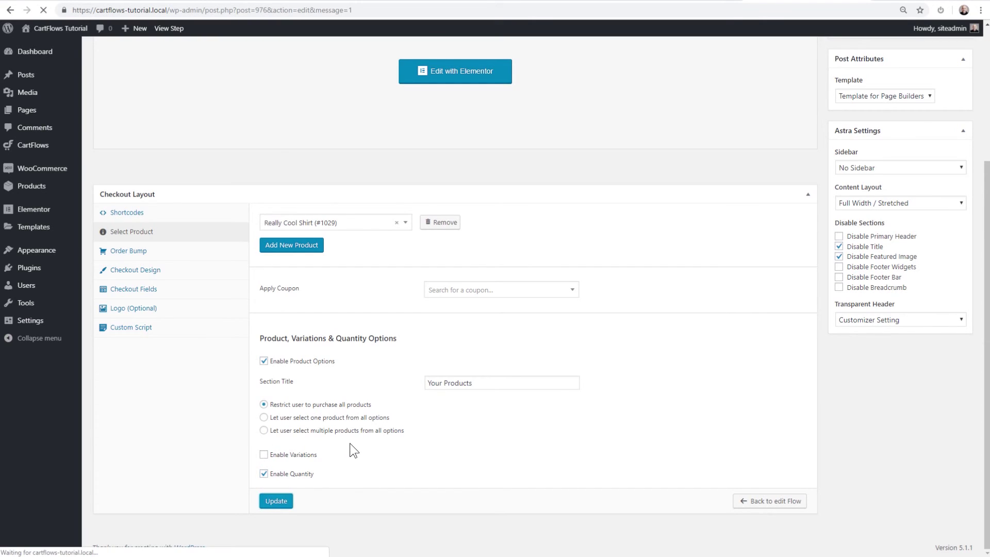
- View the live checkout page and test raising the quantity of Really Cool Shirt - Black, L under Your Products
left_click_drag(270, 161, 133, 160)
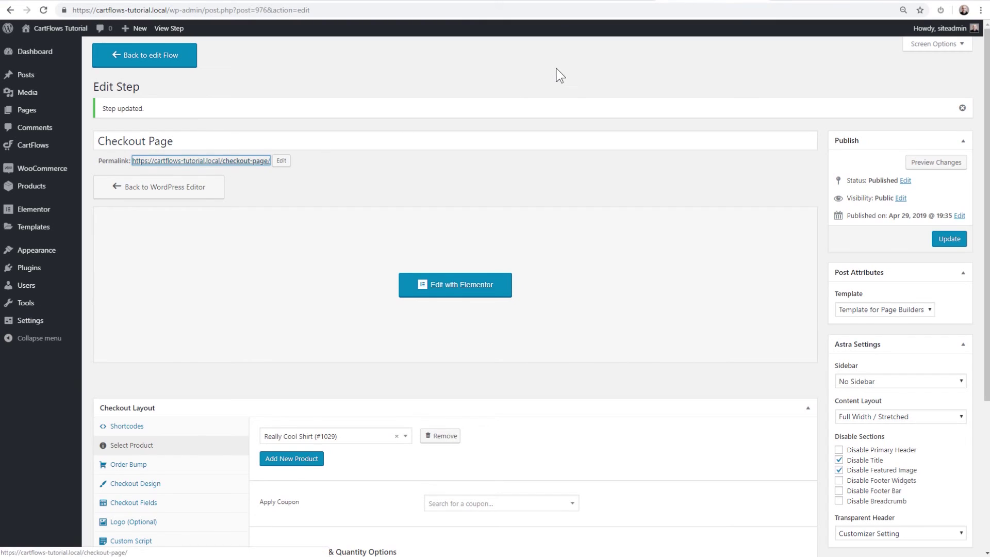
left_click(813, 2)
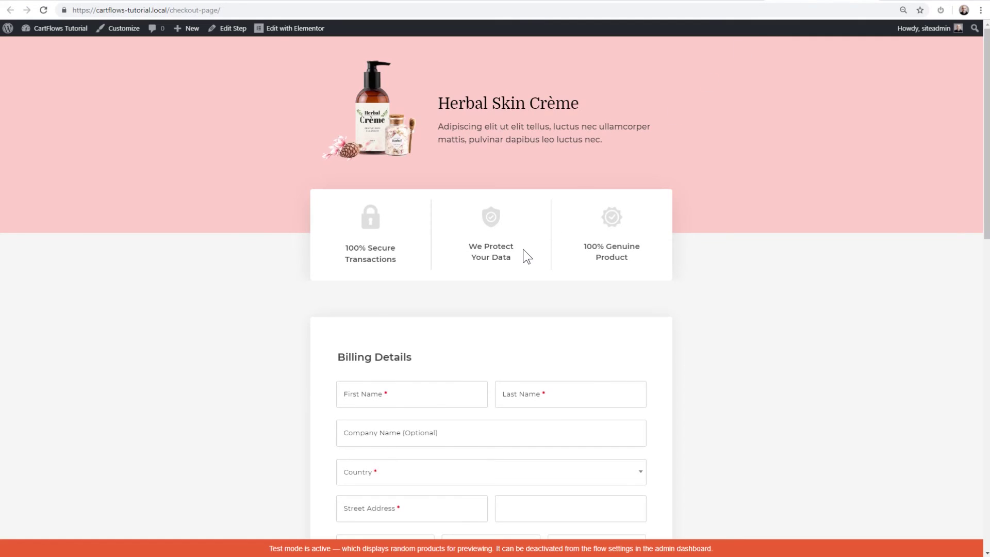
scroll(523, 249, "down", 10)
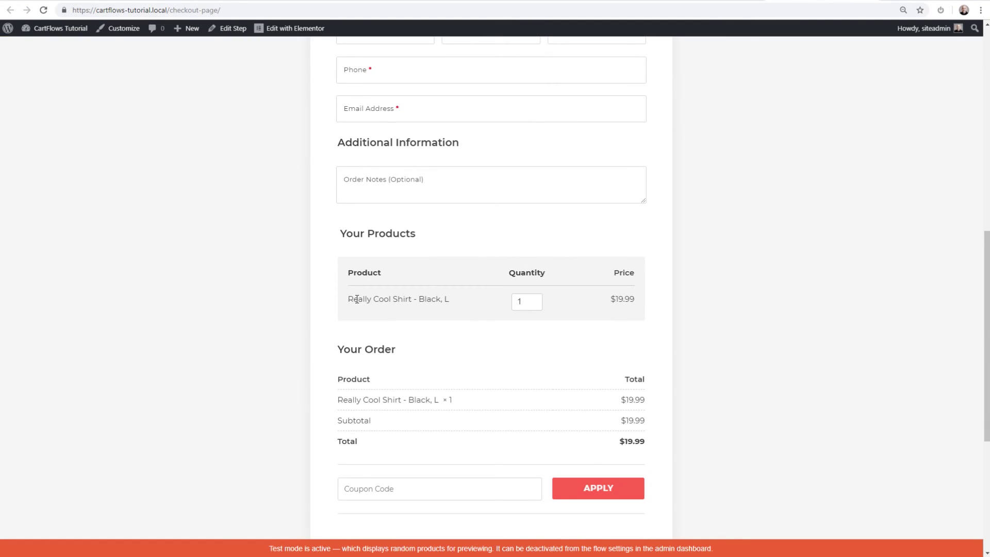
left_click_drag(356, 299, 420, 298)
left_click(477, 313)
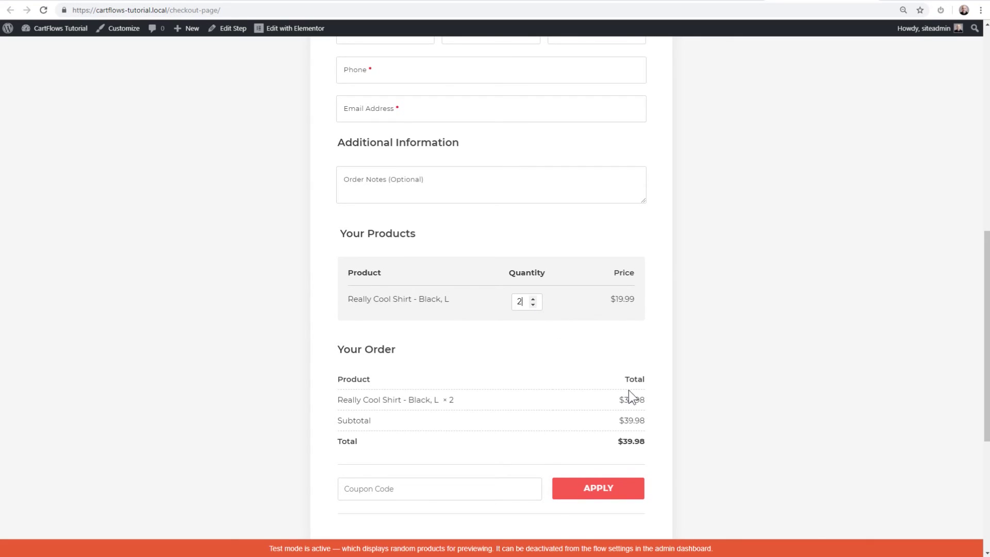
left_click(532, 300)
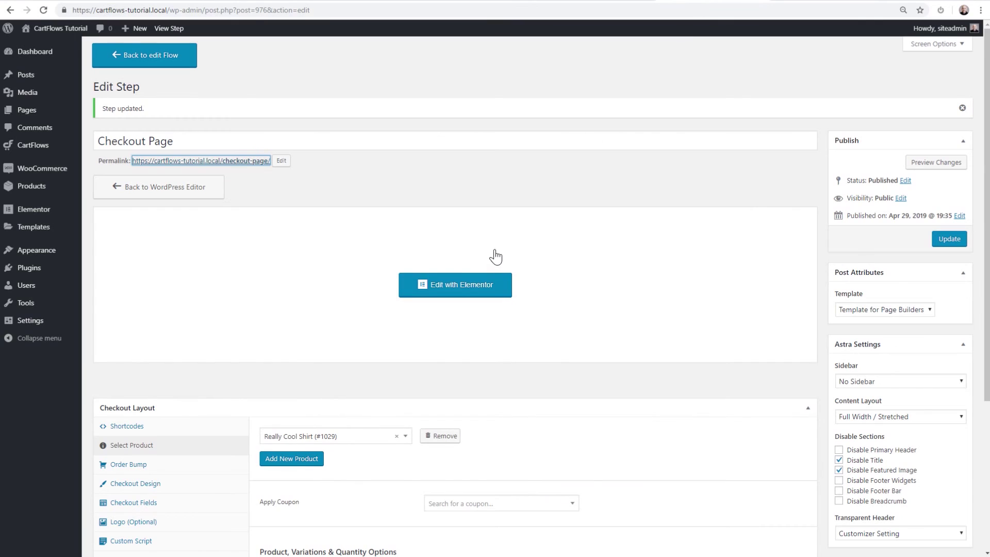
- Enable variations, shown inline, in the checkout step's product options and save the step
scroll(356, 239, "down", 4)
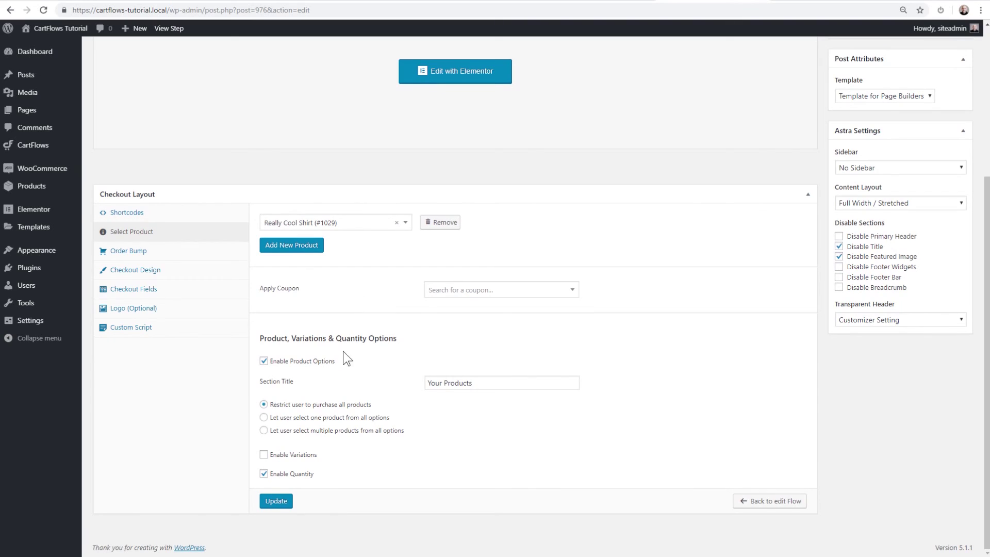
left_click(264, 455)
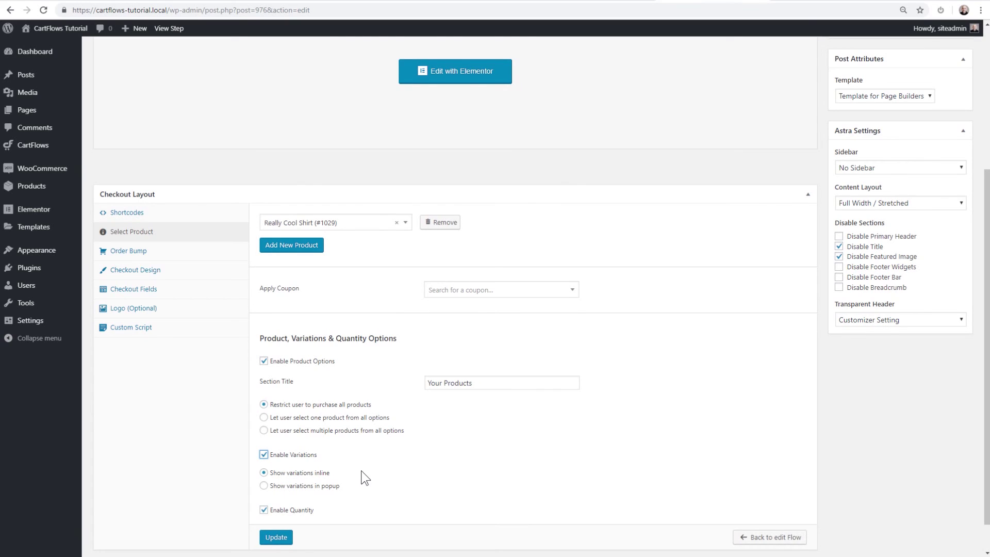
scroll(365, 465, "down", 1)
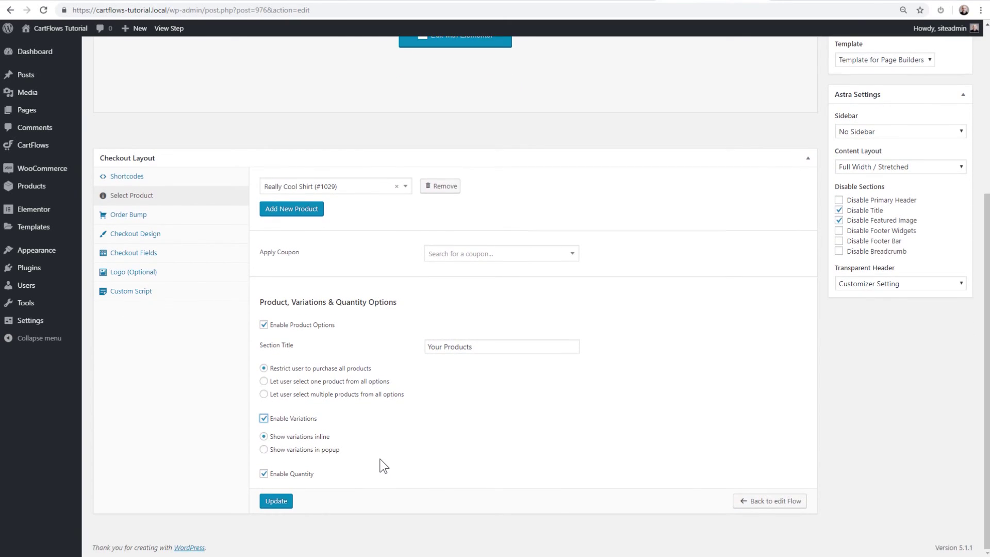
left_click(277, 502)
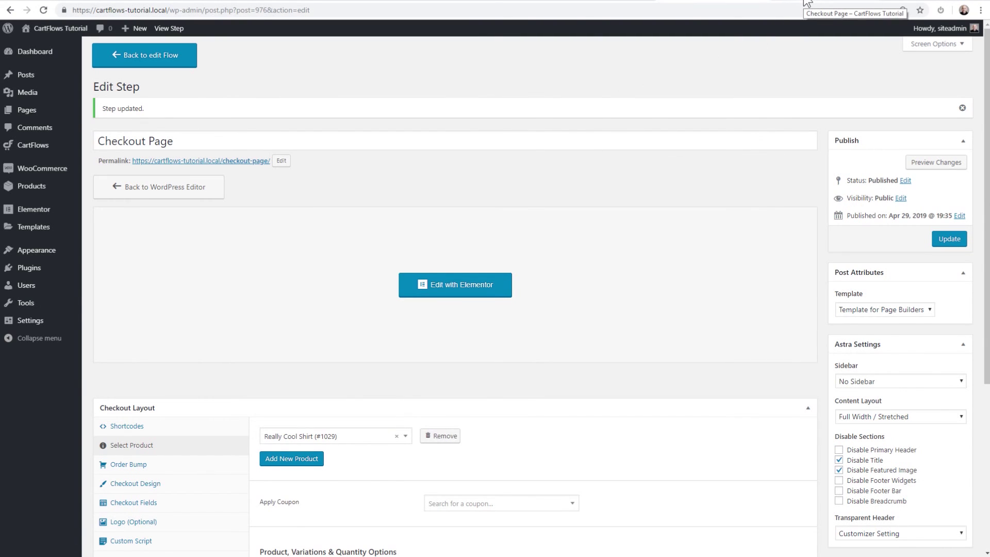
- Reload the live checkout page and examine the shirt variations and their prices under Your Products
left_click(807, 2)
key("F5")
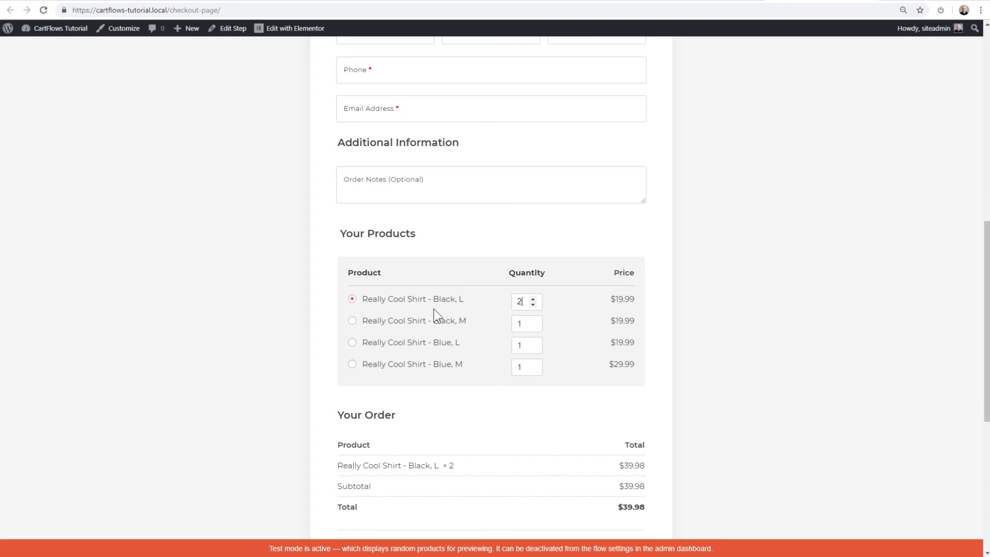
left_click_drag(637, 366, 610, 364)
left_click(575, 376)
- Let the user select multiple products from all options in the checkout step and save the step
left_click(719, 3)
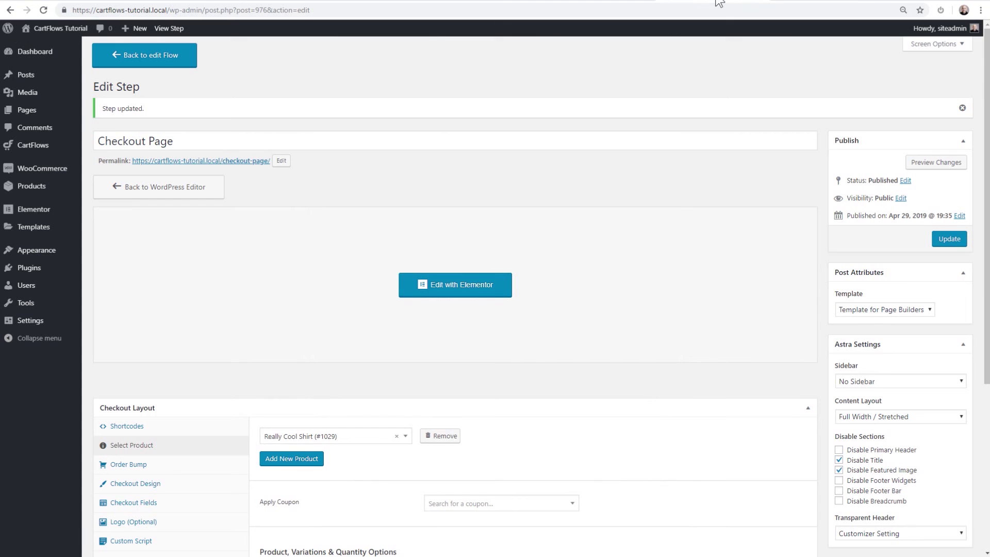
scroll(391, 286, "down", 5)
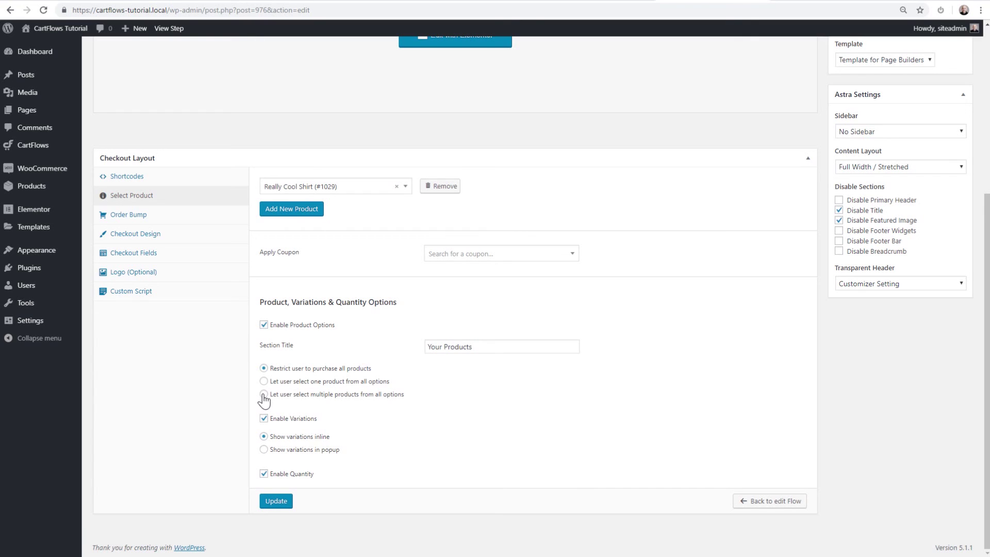
left_click(279, 501)
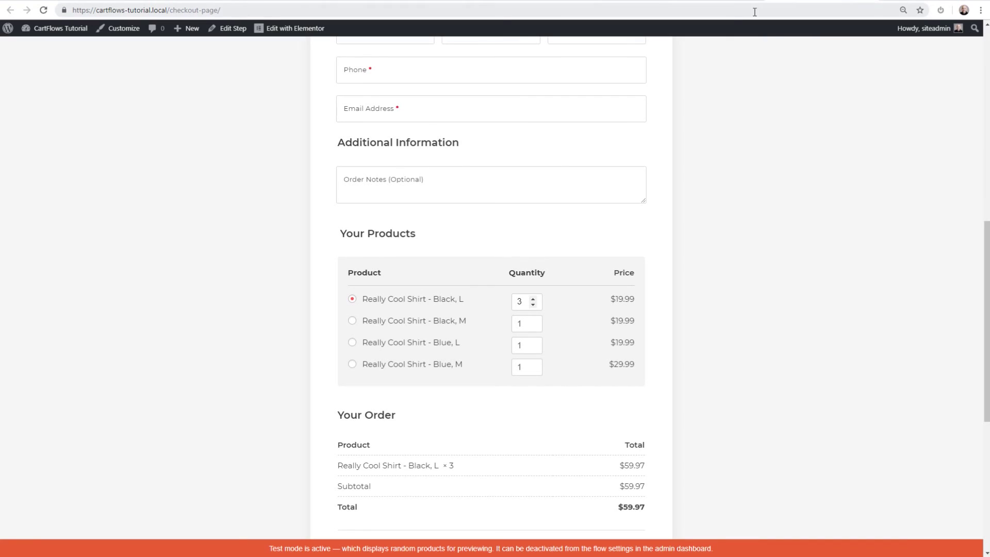
- Reload the live checkout page, select Blue, M and Black, M, deselect Black, L, and check the order summary
key("Return")
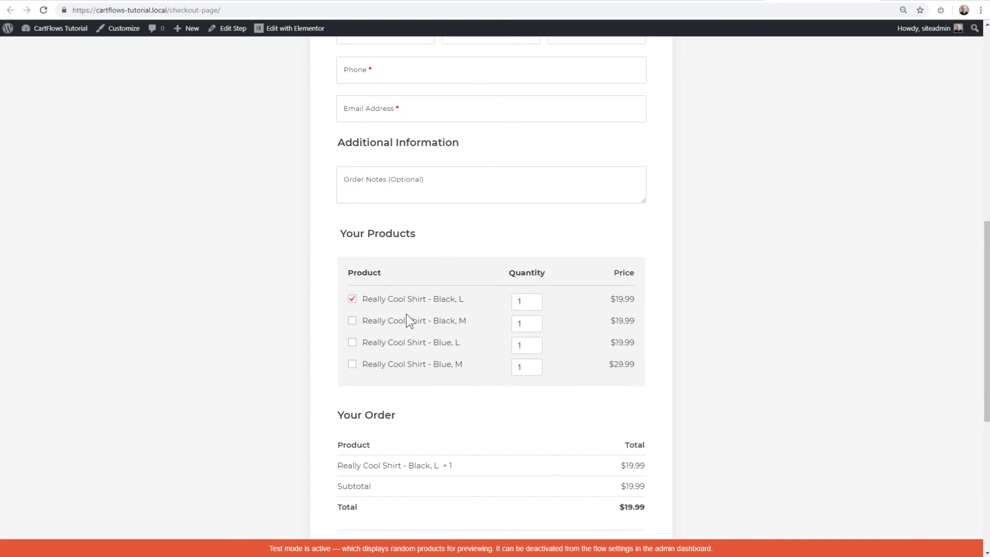
left_click(352, 365)
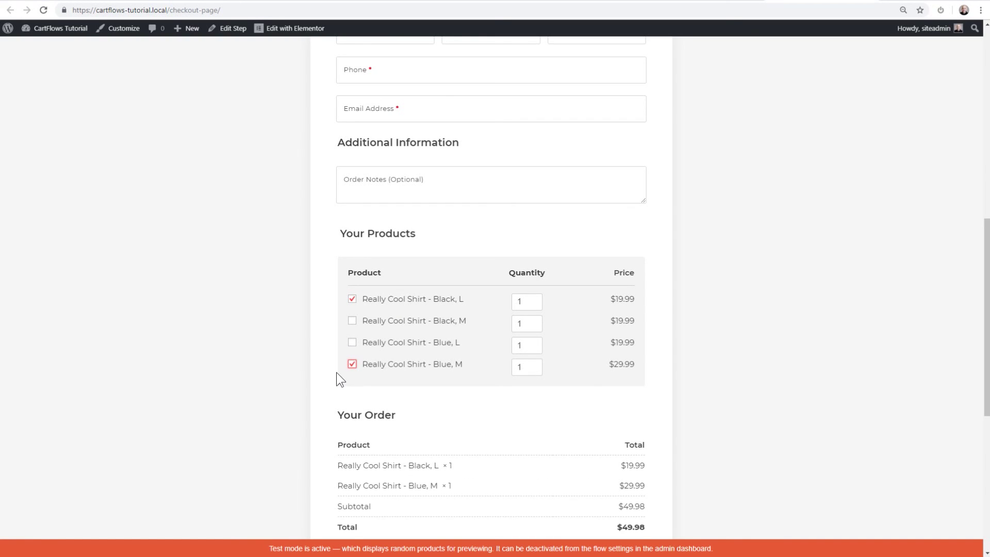
left_click(352, 321)
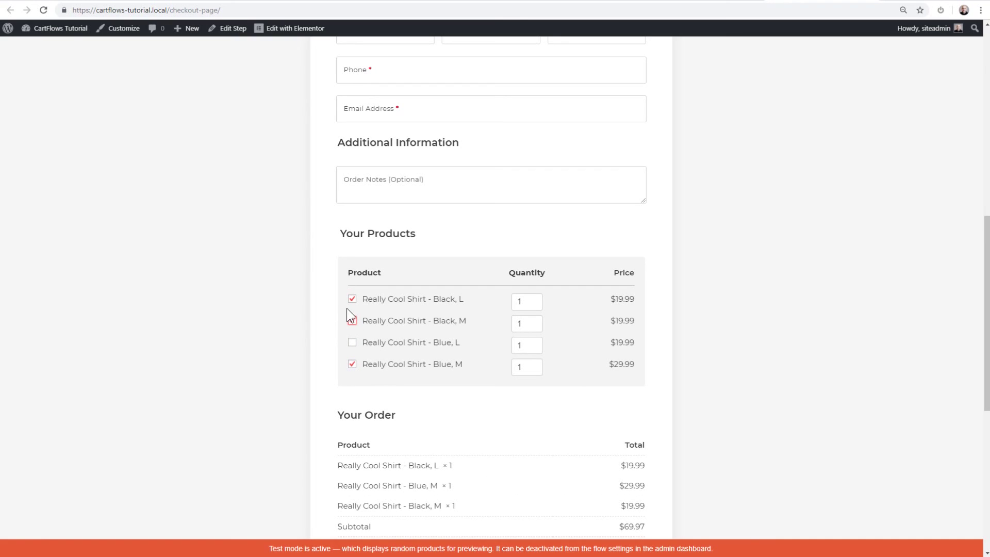
left_click(352, 299)
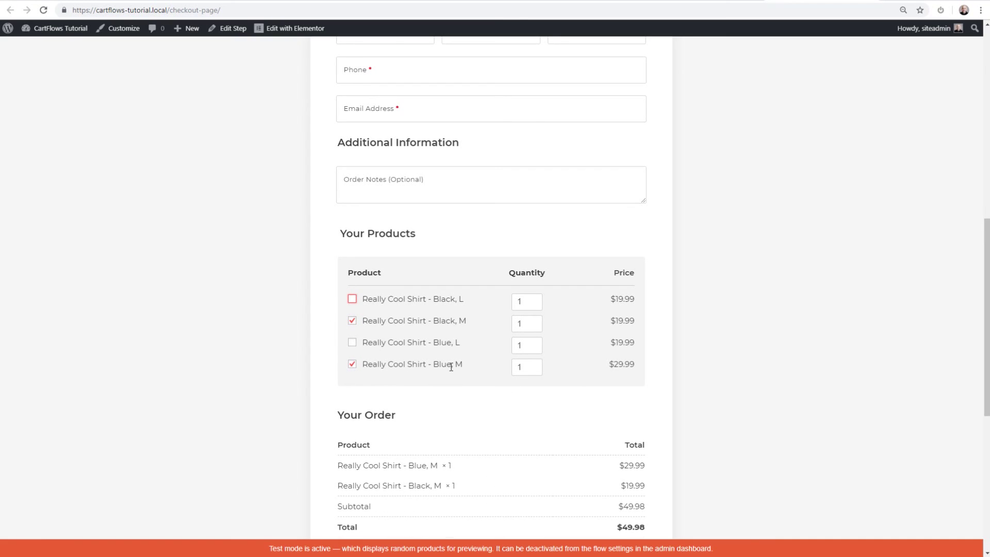
scroll(589, 365, "down", 3)
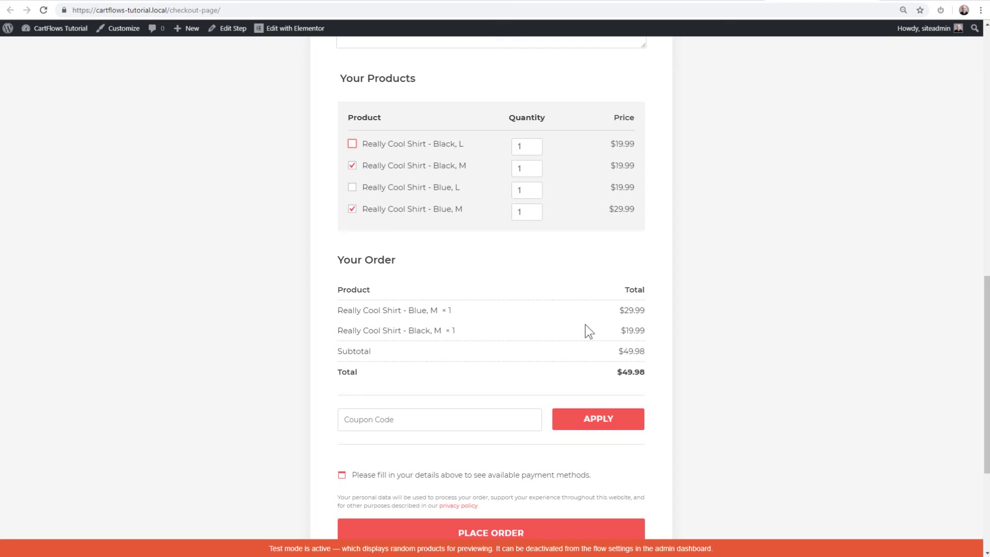
left_click_drag(619, 331, 643, 341)
left_click(615, 395)
scroll(505, 316, "up", 2)
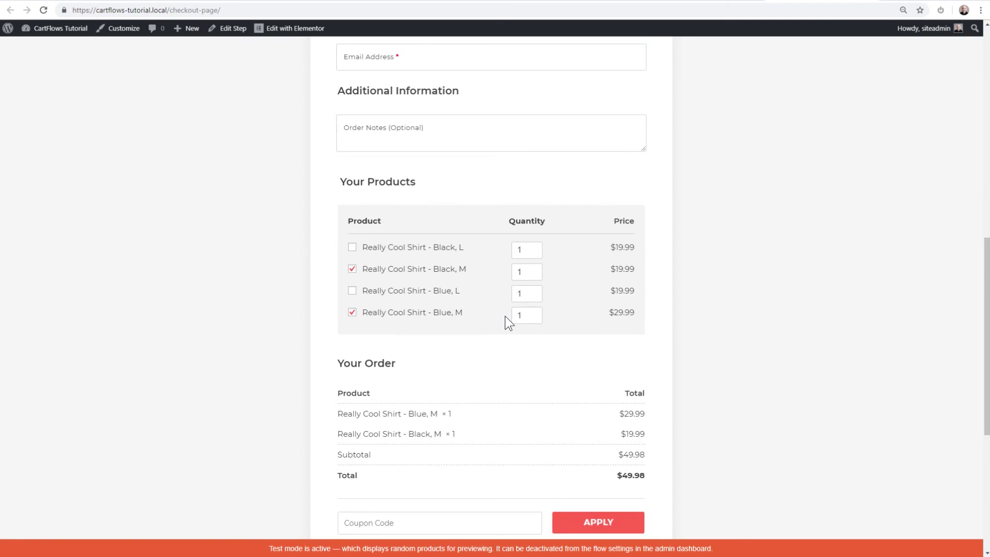
scroll(506, 316, "up", 5)
- Switch the checkout step's variations to show in a popup and save the step
left_click(702, 5)
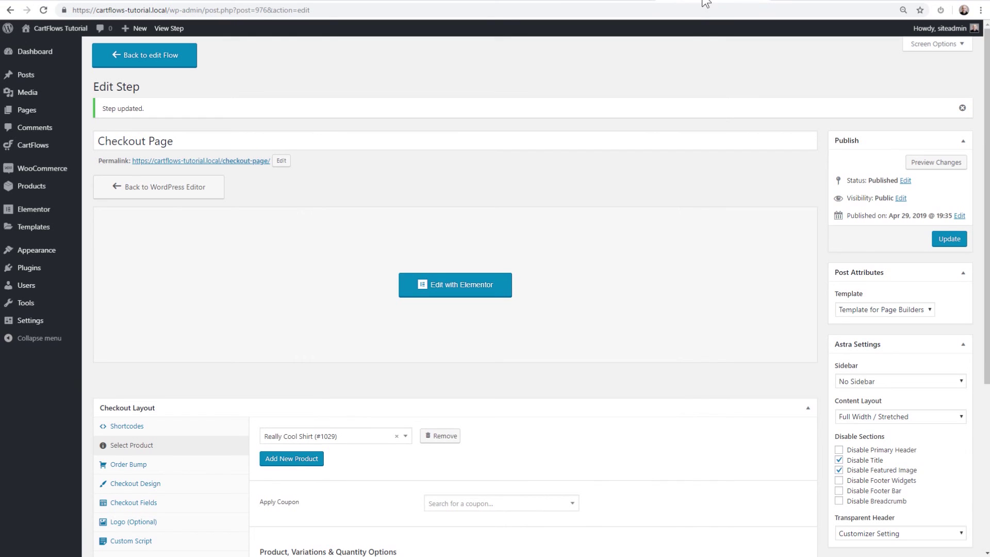
scroll(309, 305, "down", 5)
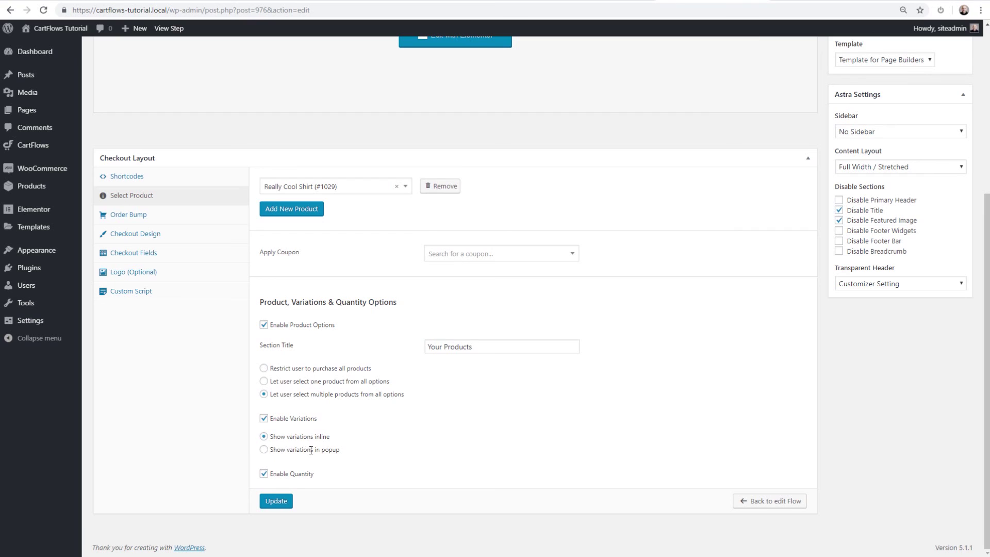
left_click(263, 450)
left_click(276, 501)
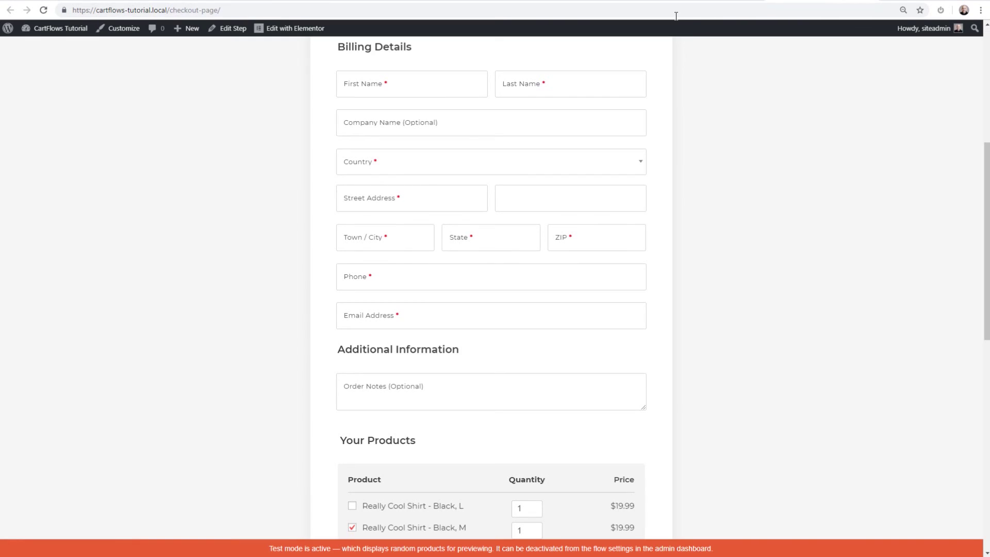
- Reload the live checkout page and open the variation popup for the shirt under Your Products
left_click(673, 12)
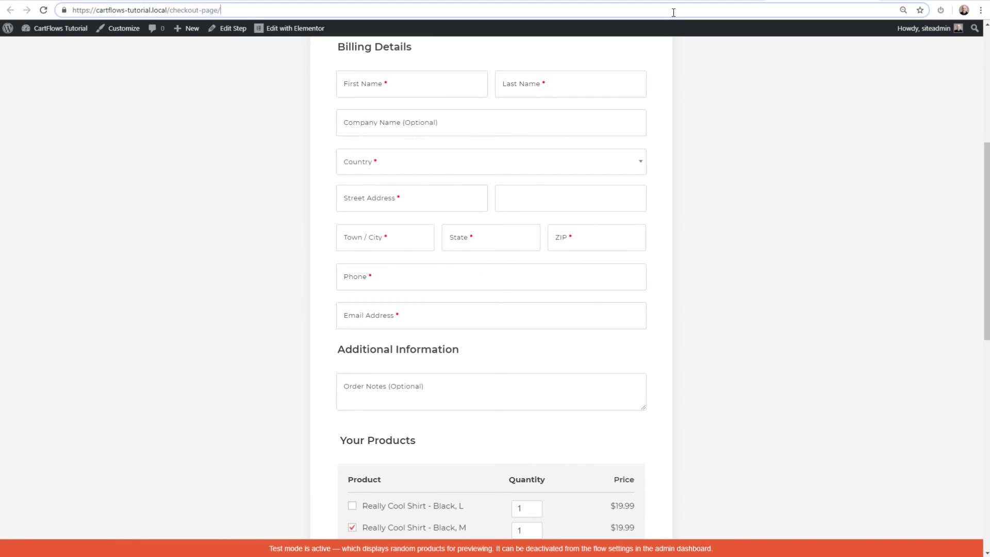
key("Return")
scroll(280, 220, "down", 5)
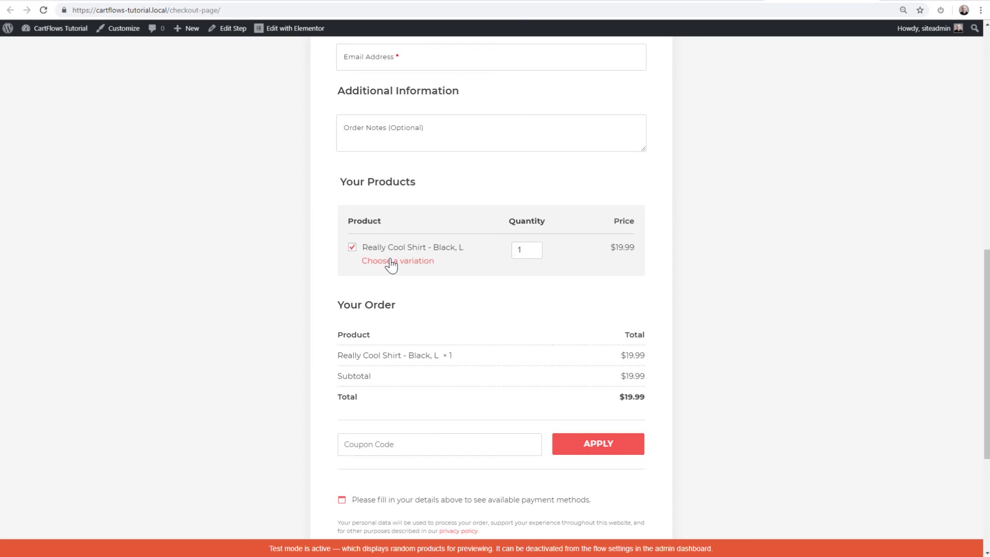
left_click(420, 261)
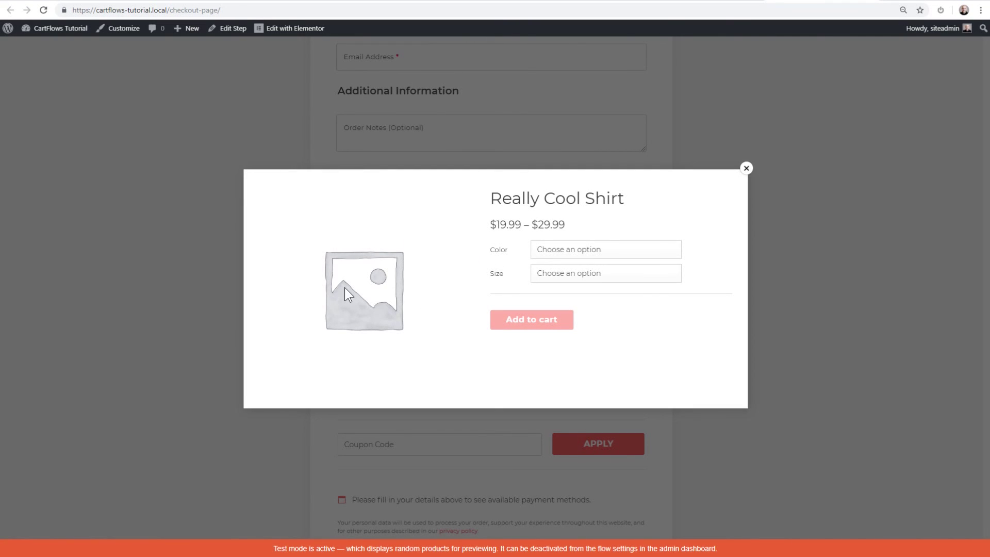
- Try the color Black in the variation popup, switch it to Blue, and choose size L
left_click(584, 249)
left_click(560, 277)
left_click(586, 251)
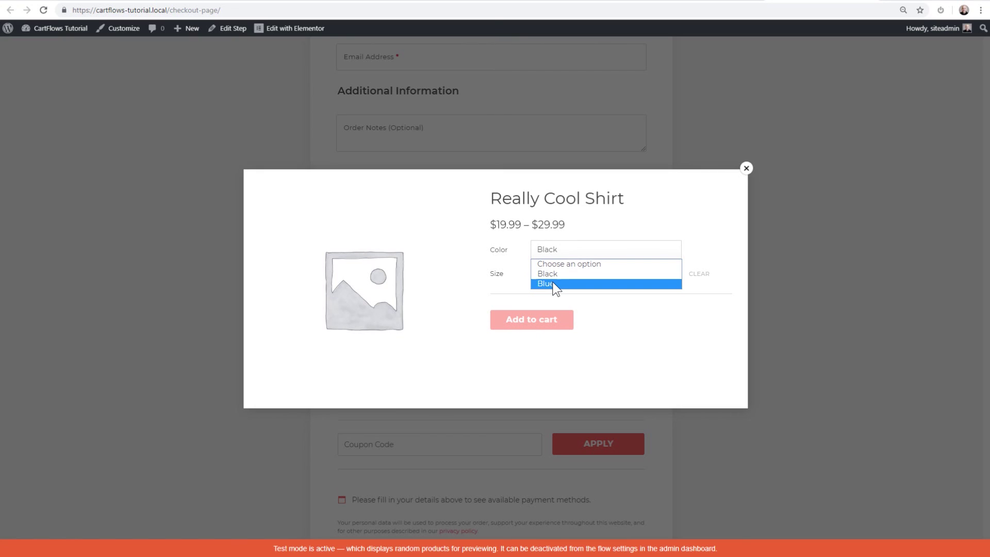
left_click(553, 282)
left_click(578, 273)
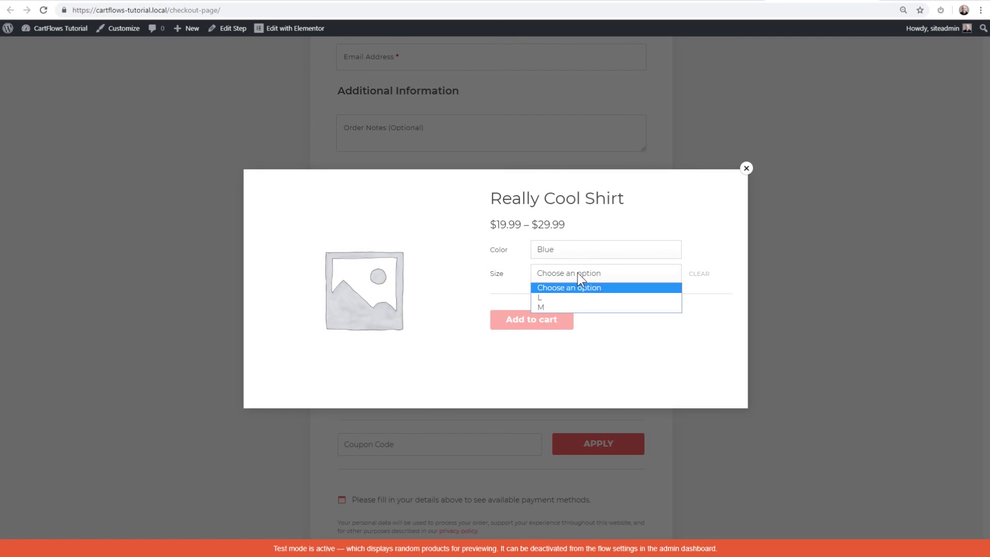
left_click(560, 299)
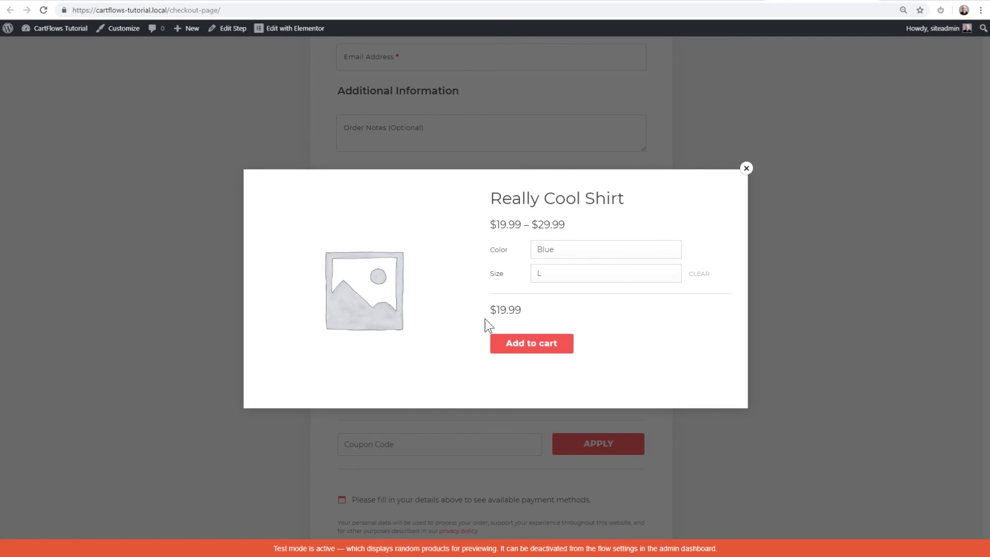
- Change the shirt size to M, check the variation's price, and add it to the cart
left_click(573, 278)
left_click(564, 309)
left_click_drag(497, 309, 543, 309)
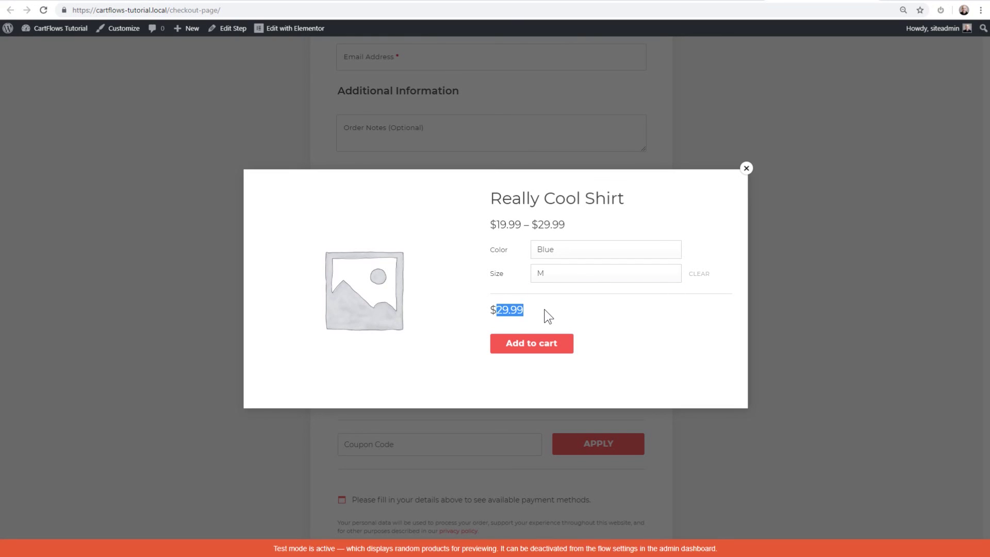
left_click(527, 345)
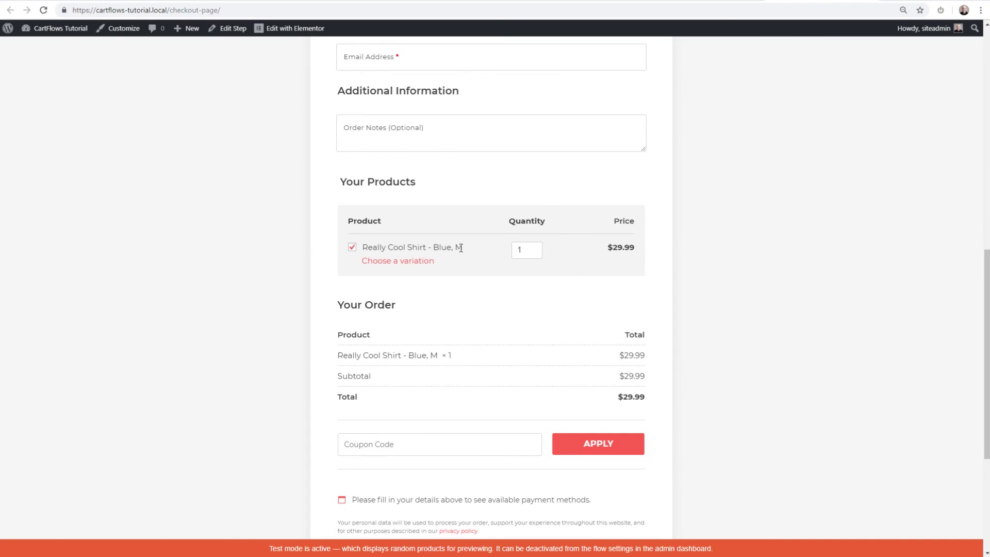
- Examine the shirt's variation name and quantity under Your Products and look over the rest of the checkout page
left_click_drag(435, 247, 450, 246)
left_click(471, 248)
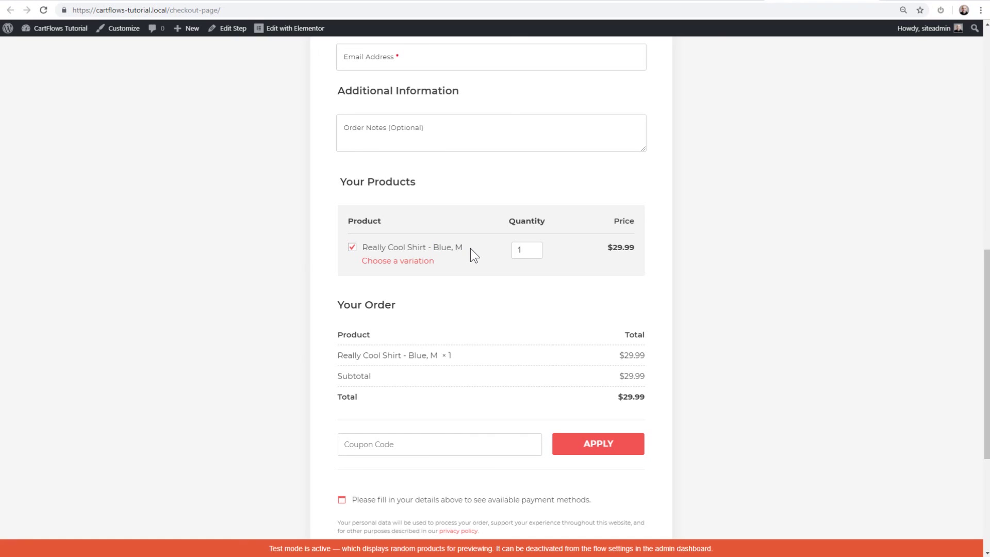
left_click(532, 246)
scroll(485, 257, "down", 5)
scroll(485, 258, "up", 12)
scroll(484, 258, "up", 2)
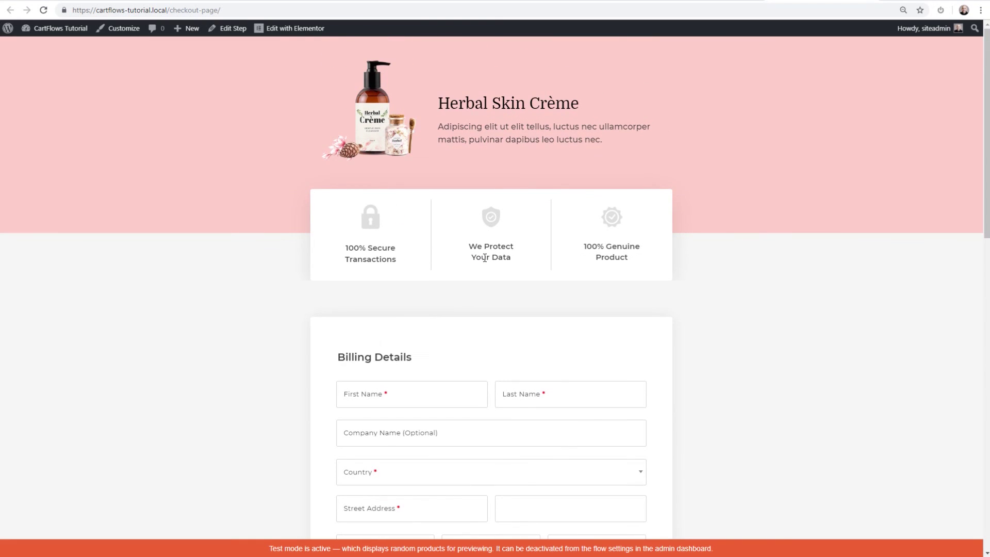